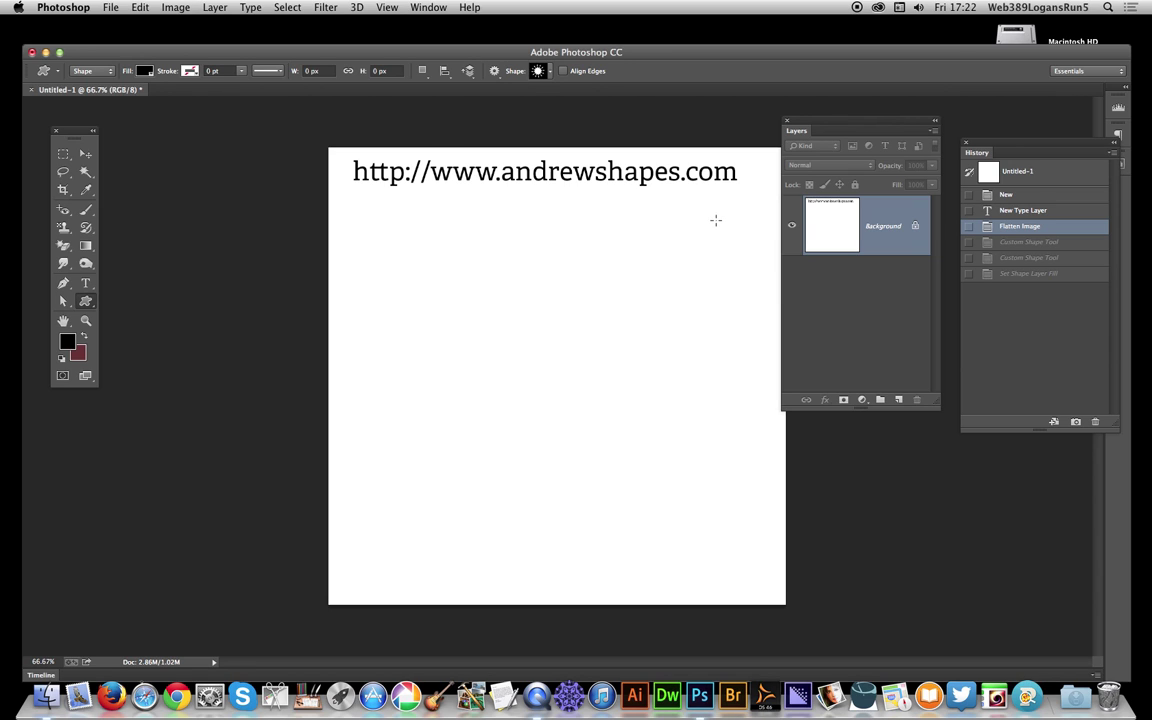
- Draw a large black flower custom shape across the page in Shape mode
click(537, 71)
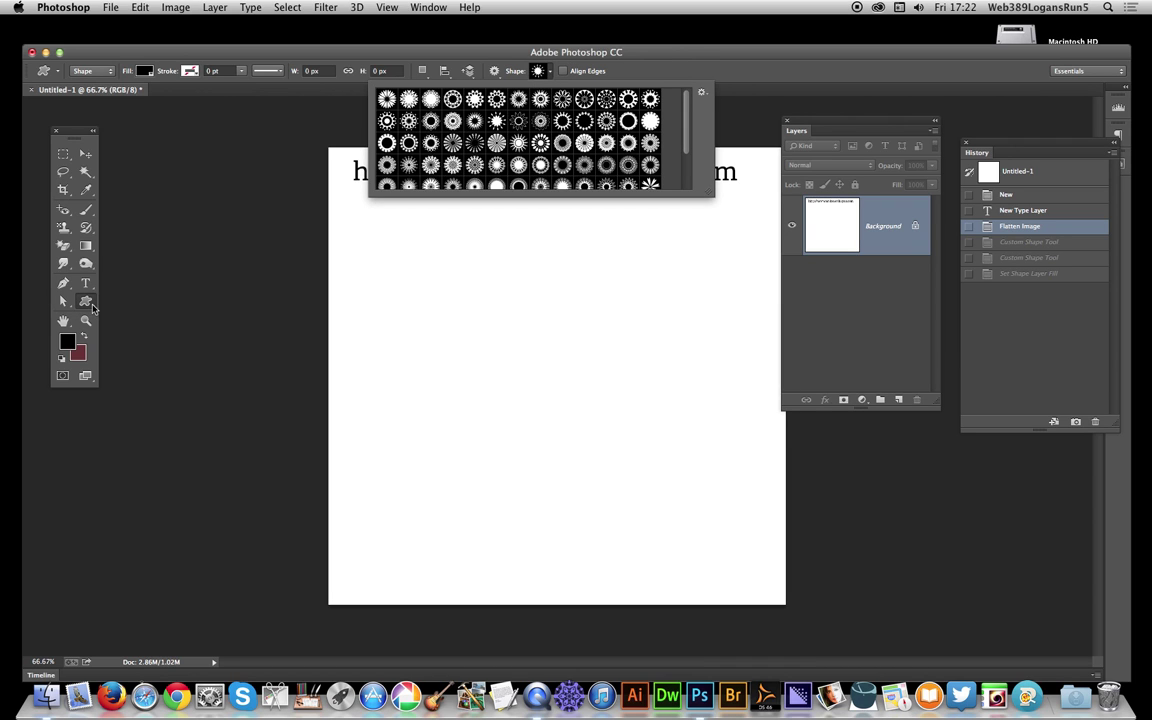
click(103, 77)
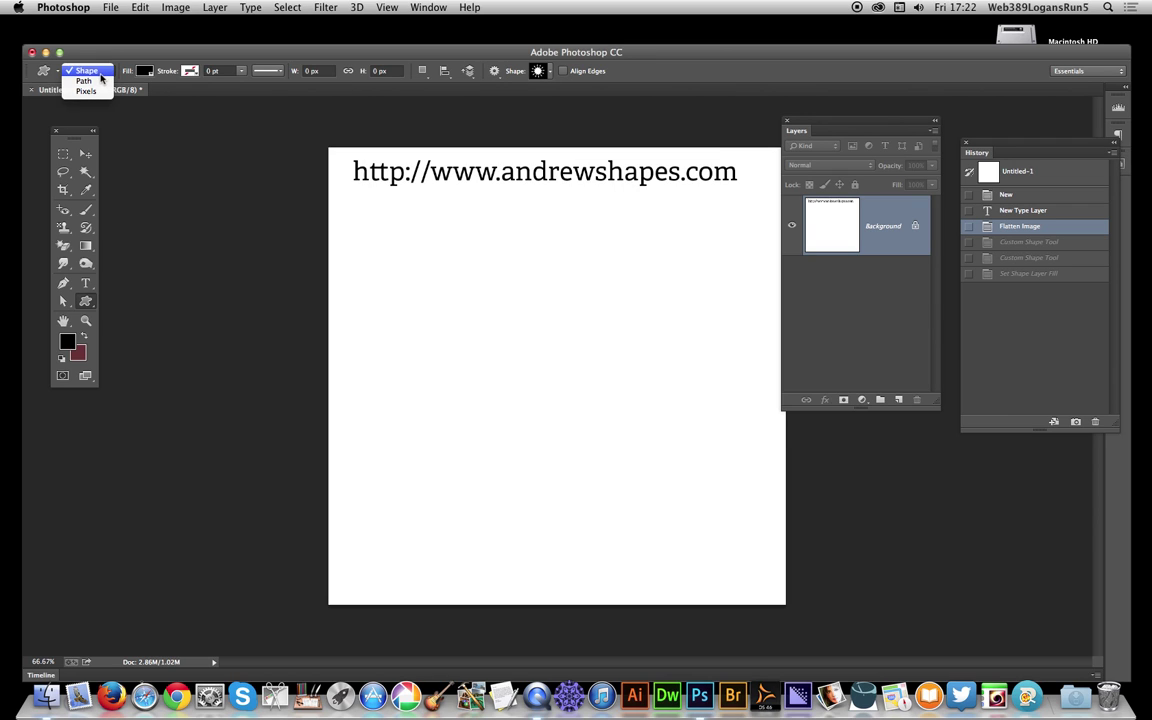
key(Escape)
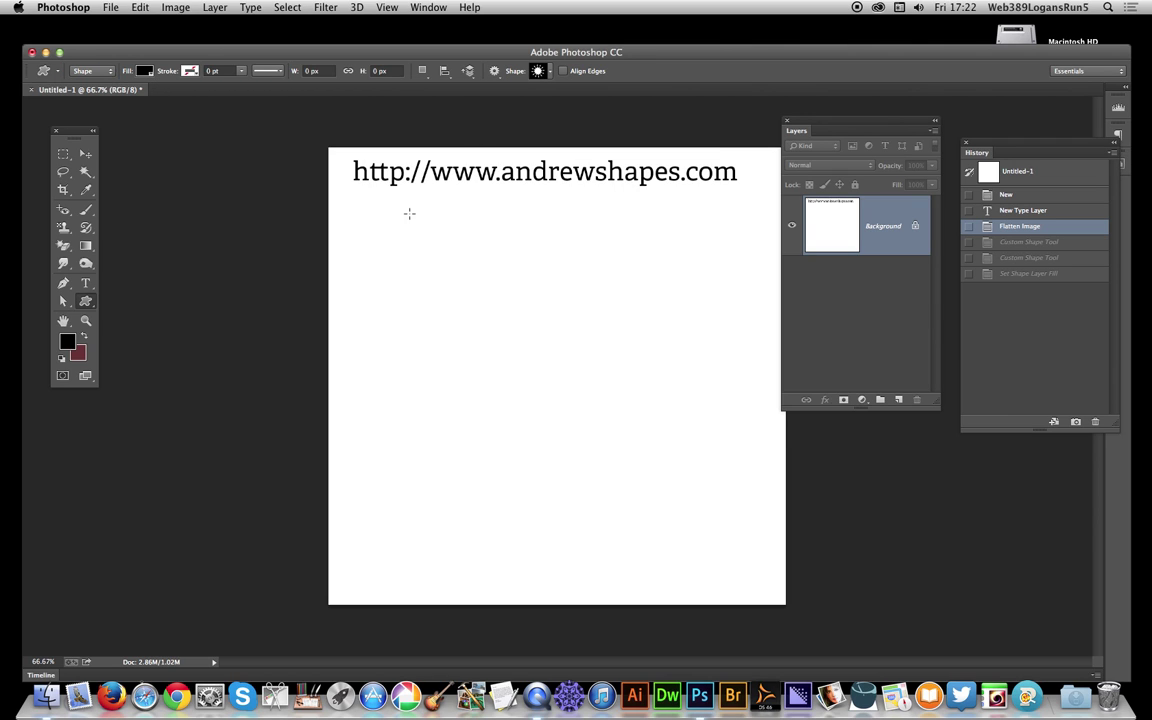
drag(365, 218, 731, 583)
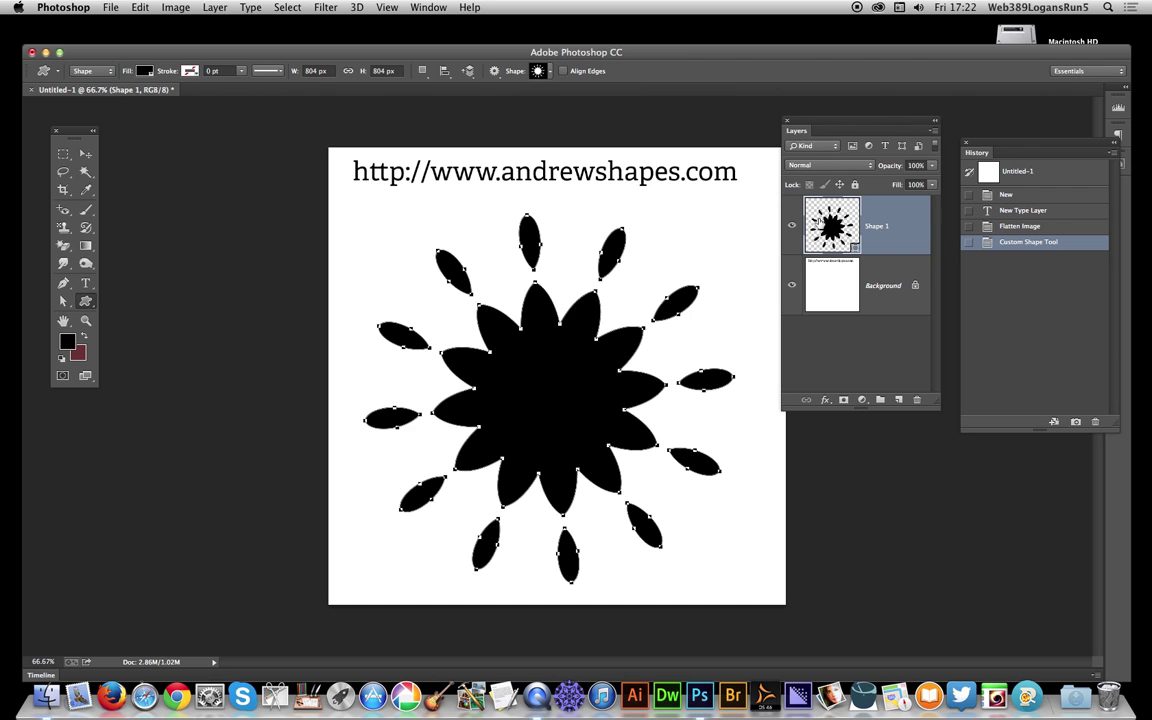
- Add a new empty layer named Layer 1 via Layer > New > Layer
click(218, 8)
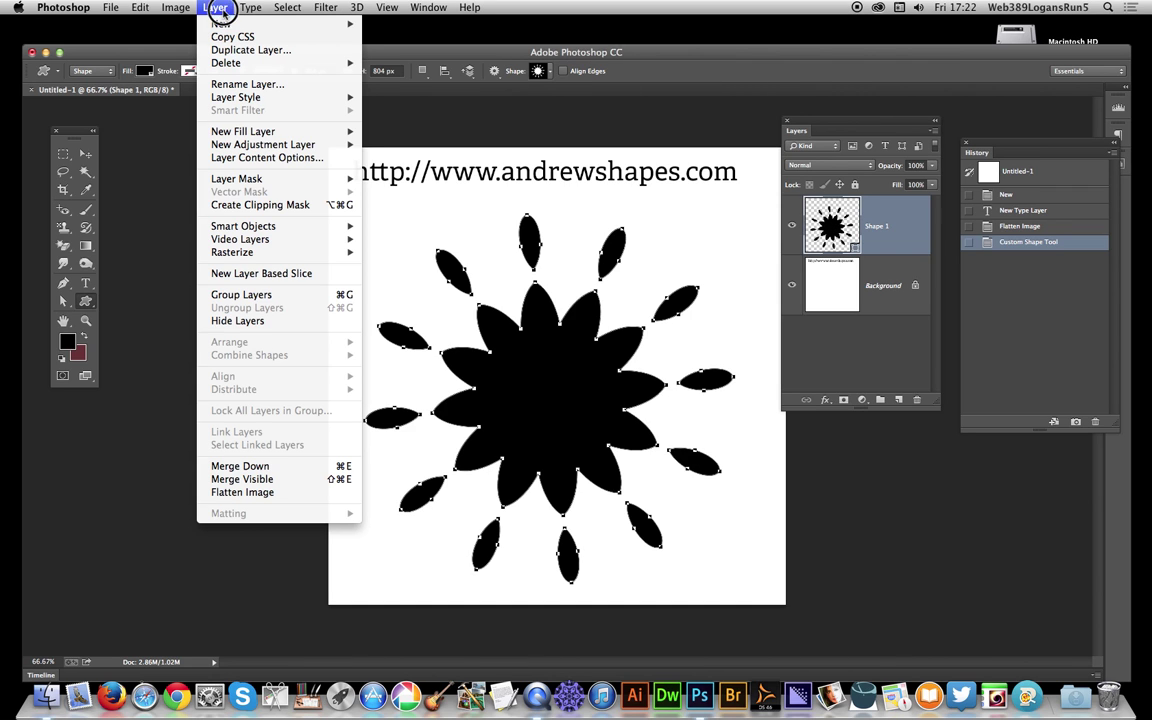
mouse_move(250, 23)
click(393, 29)
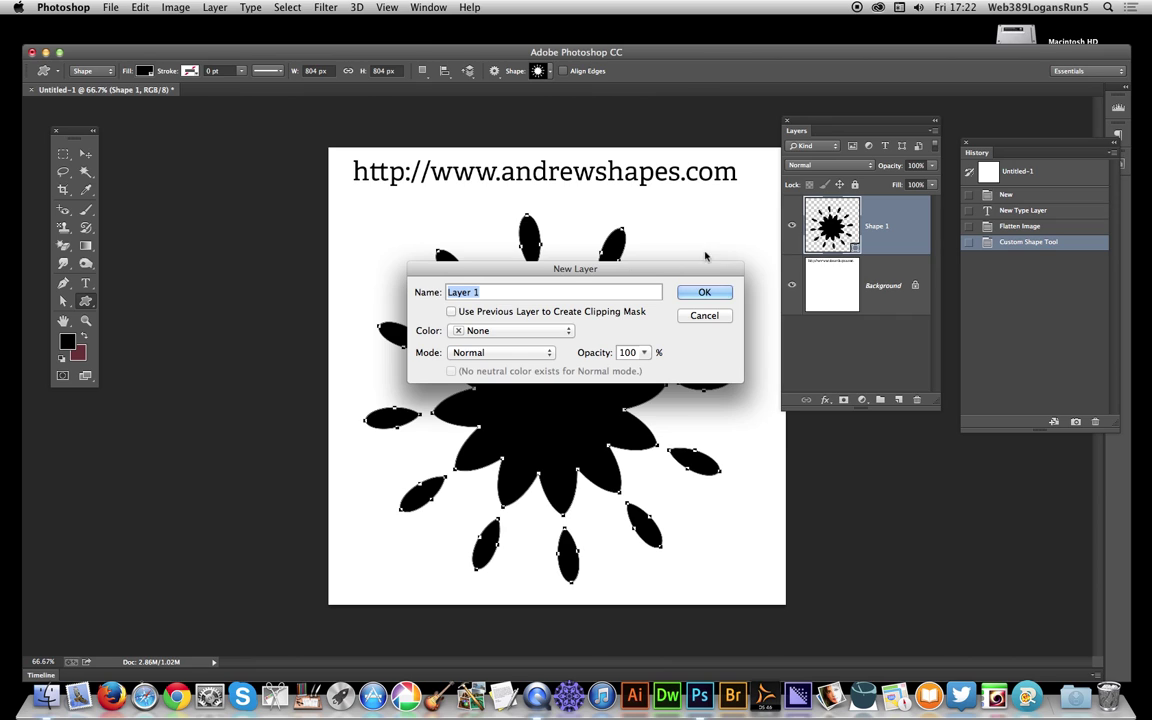
click(709, 293)
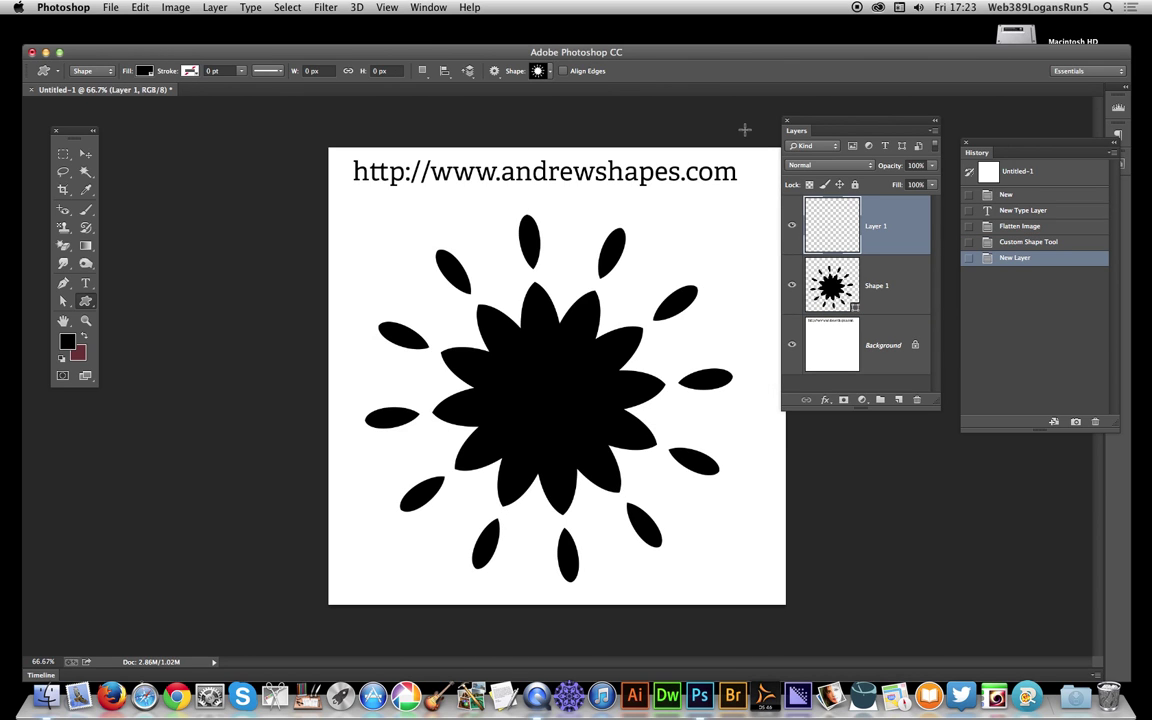
- Draw the Shape 19 starburst with a red fill over the black flower
click(552, 73)
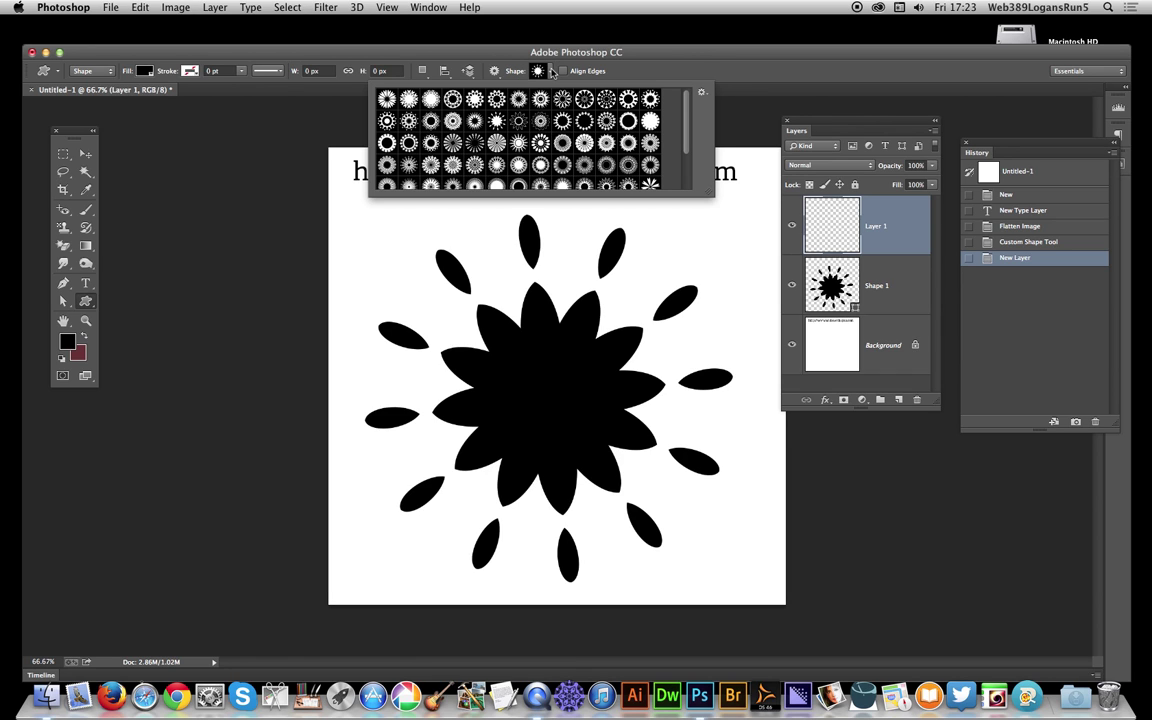
click(452, 120)
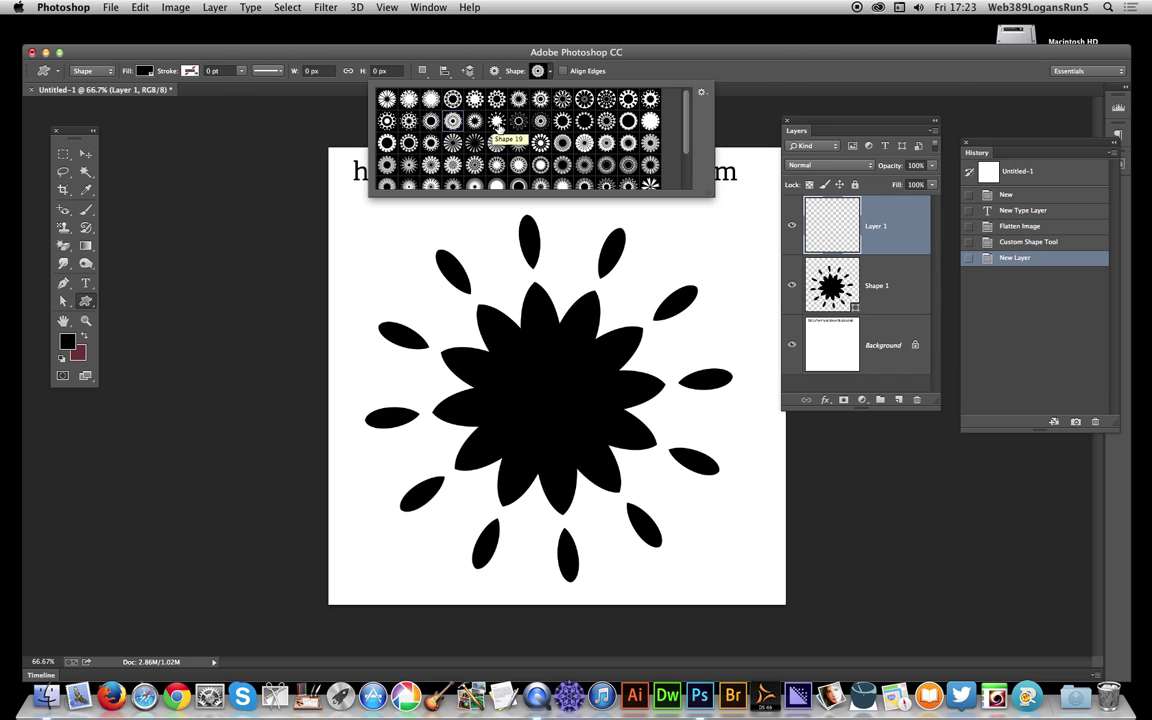
click(749, 72)
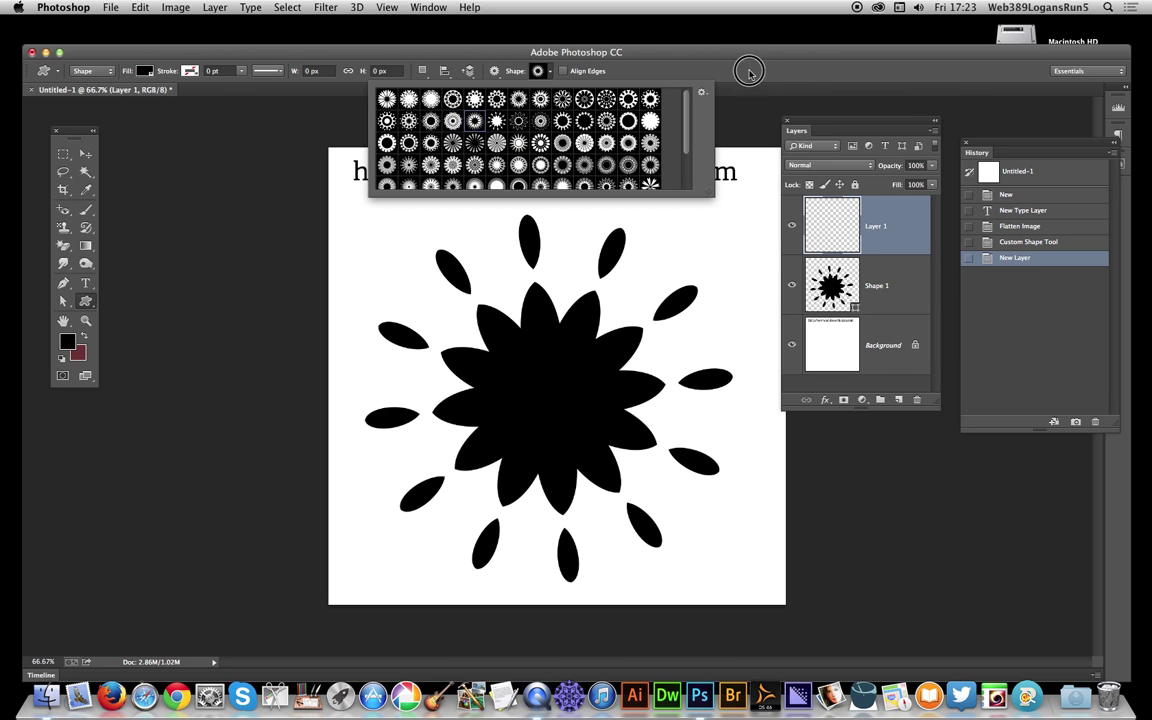
click(144, 71)
click(78, 150)
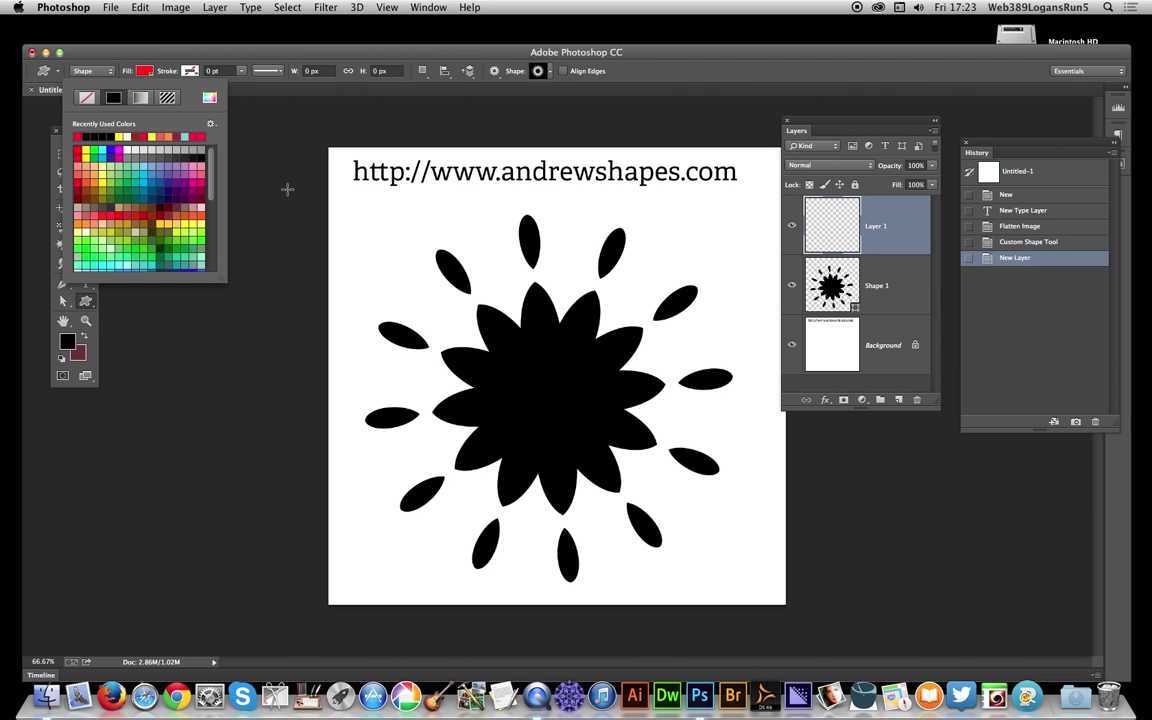
drag(432, 285, 697, 535)
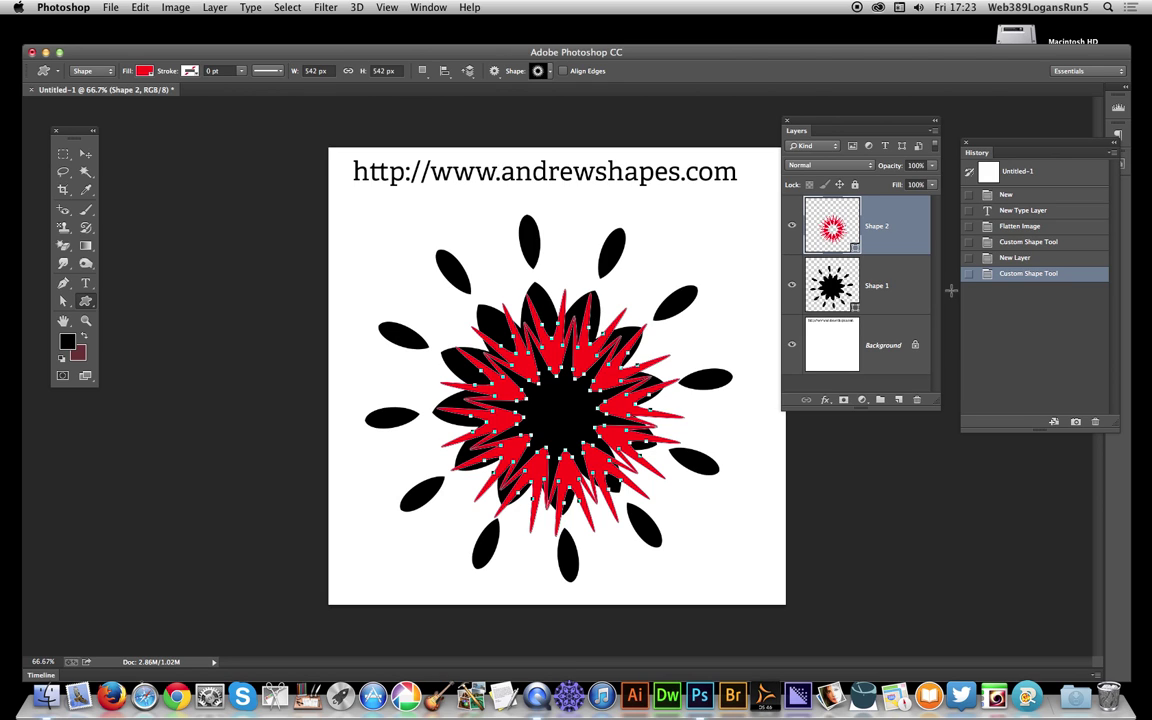
- Align Shape 1 and Shape 2 on vertical and horizontal centres, then deselect them
shift+click(865, 290)
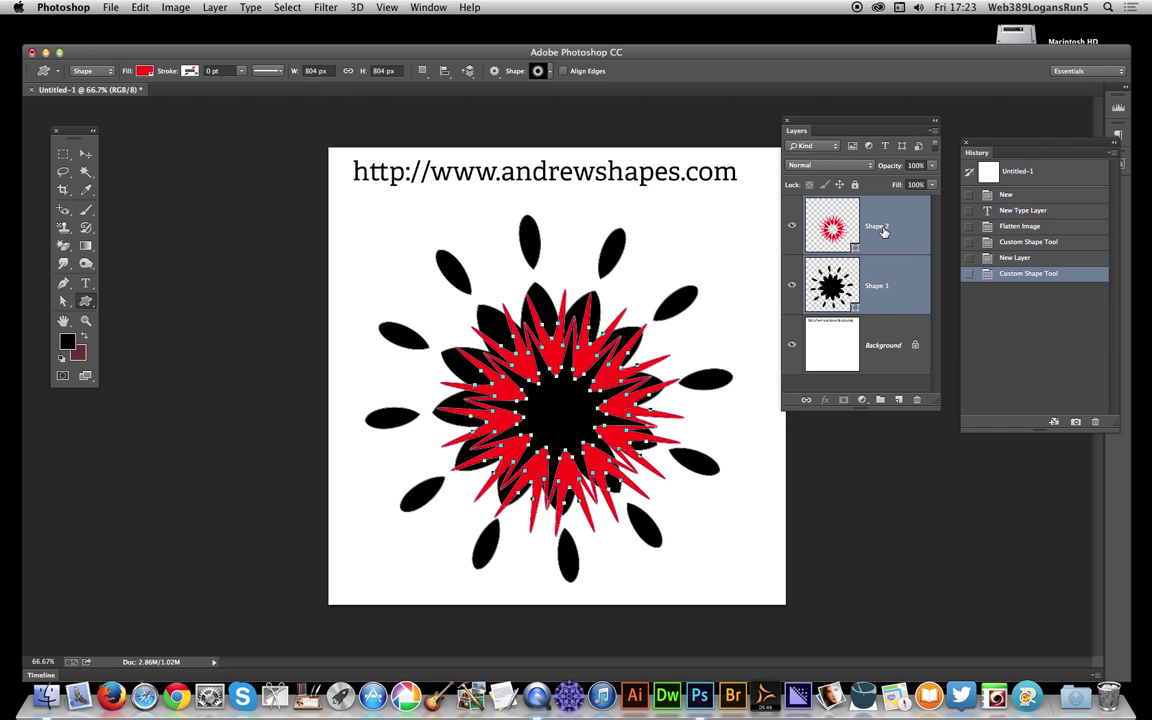
click(216, 8)
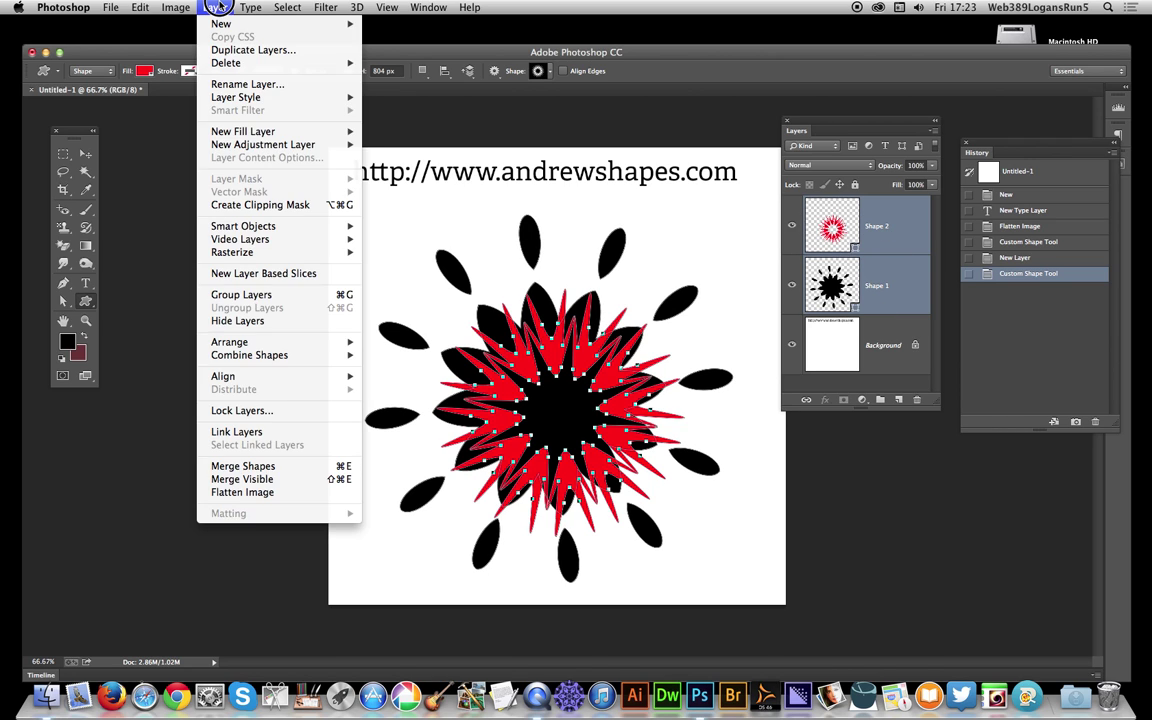
mouse_move(245, 376)
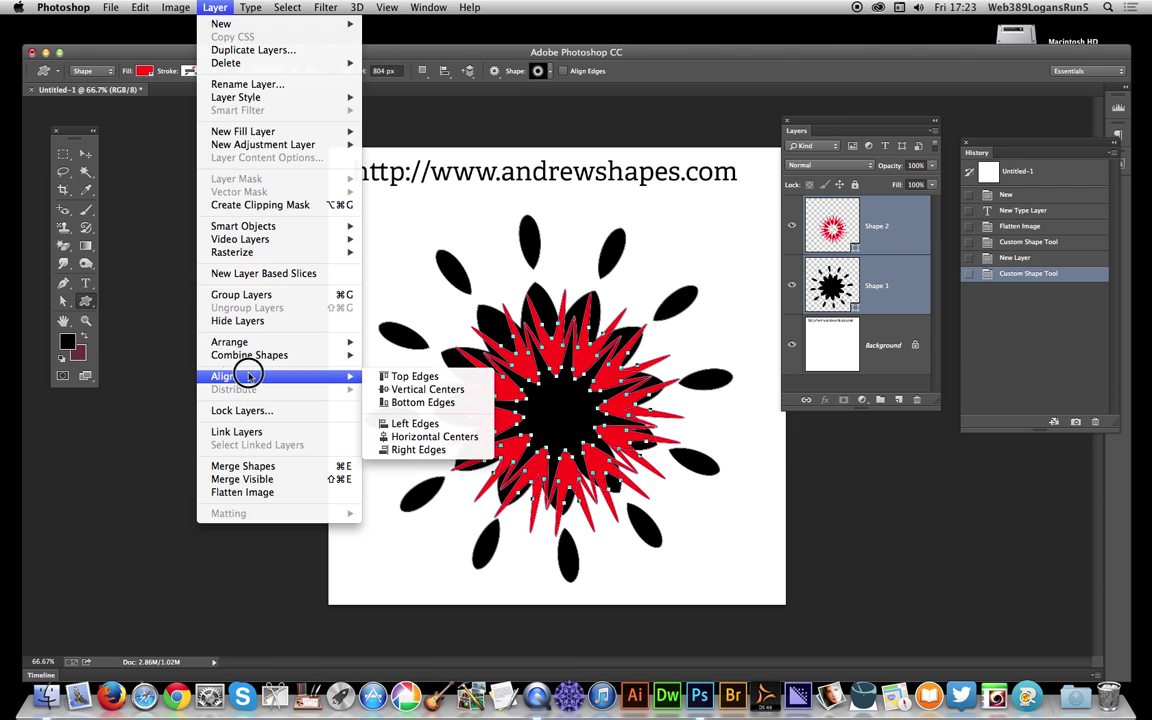
click(417, 391)
click(216, 8)
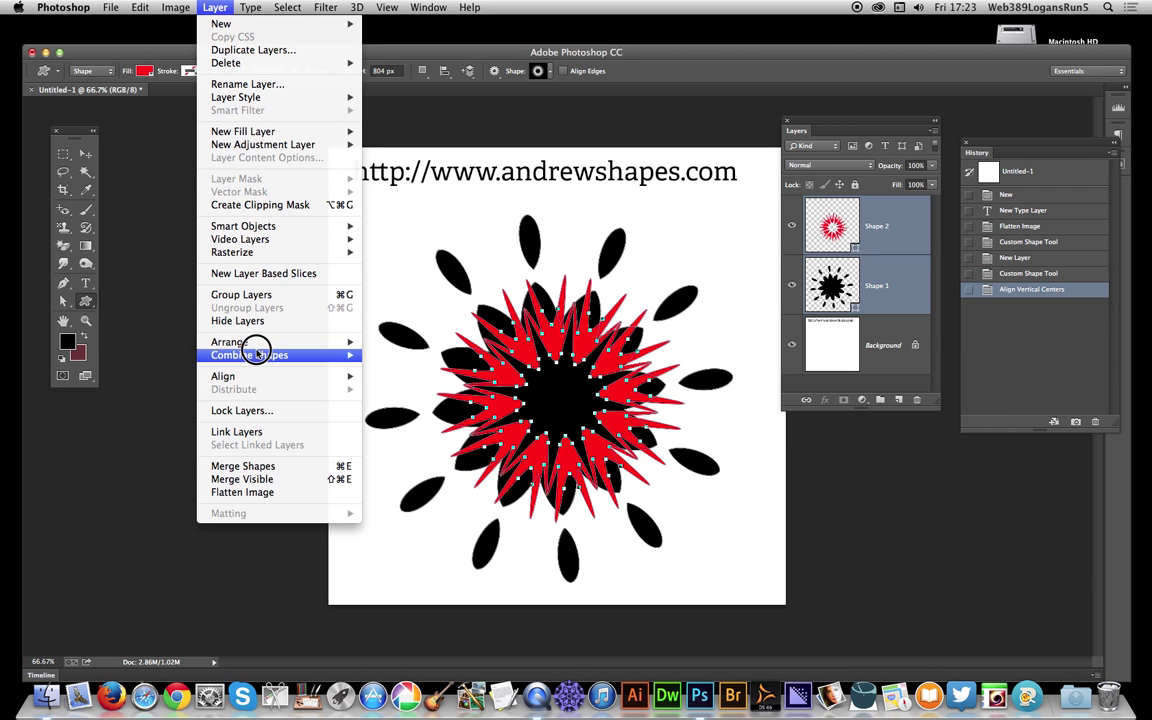
mouse_move(300, 376)
click(360, 437)
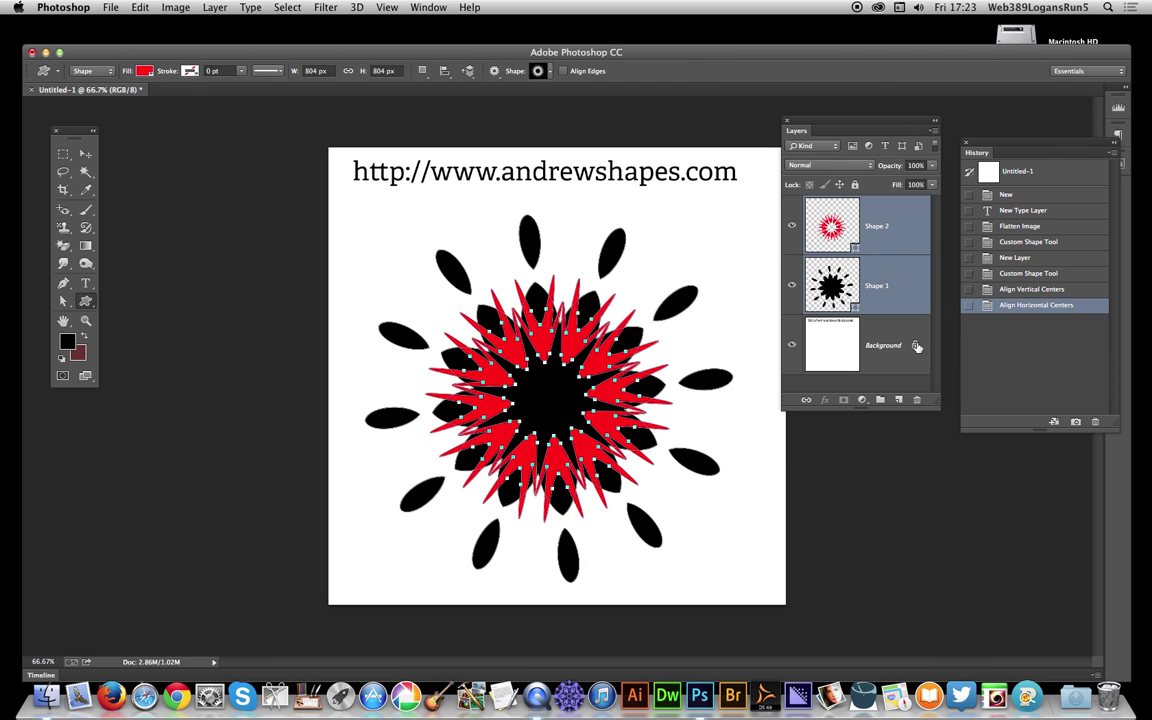
click(873, 385)
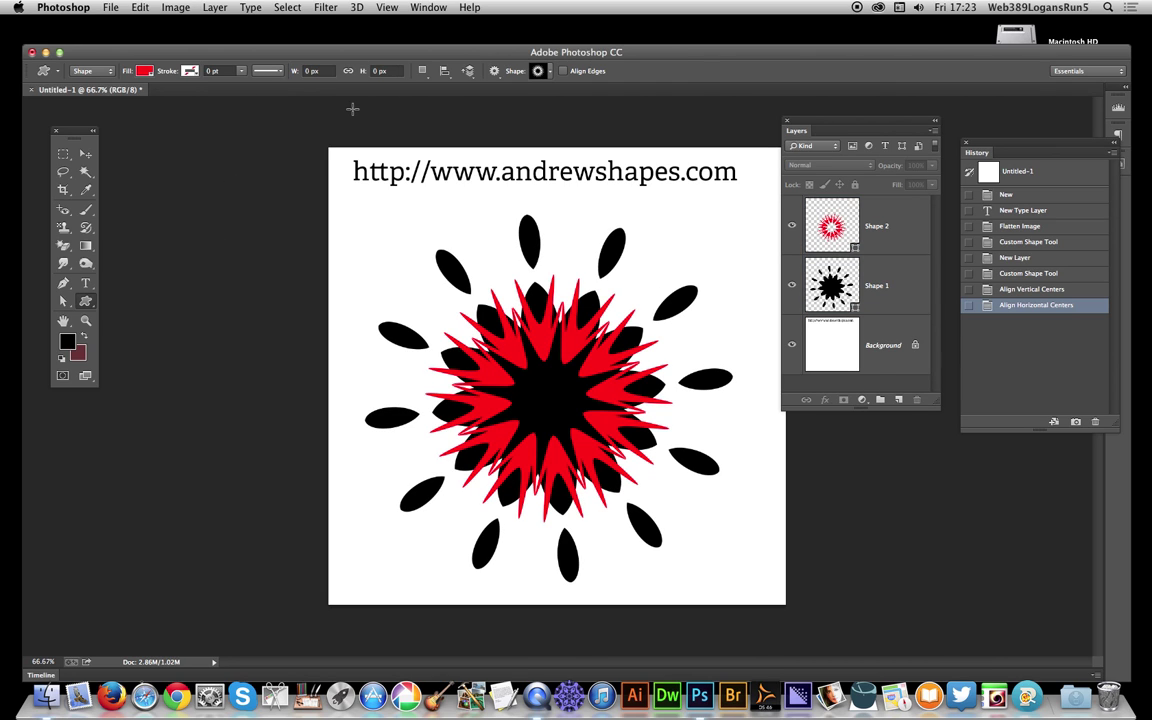
- Draw a tan ring-shaped custom shape over the flowers and select all three shape layers
click(145, 72)
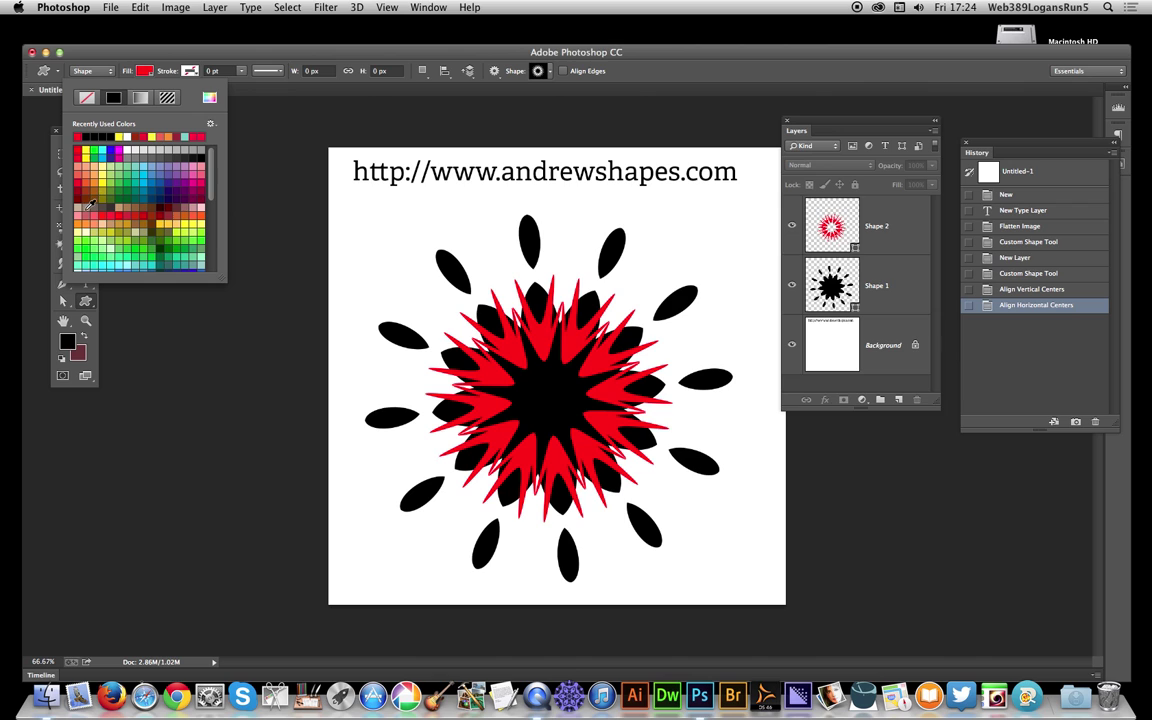
click(89, 203)
click(385, 52)
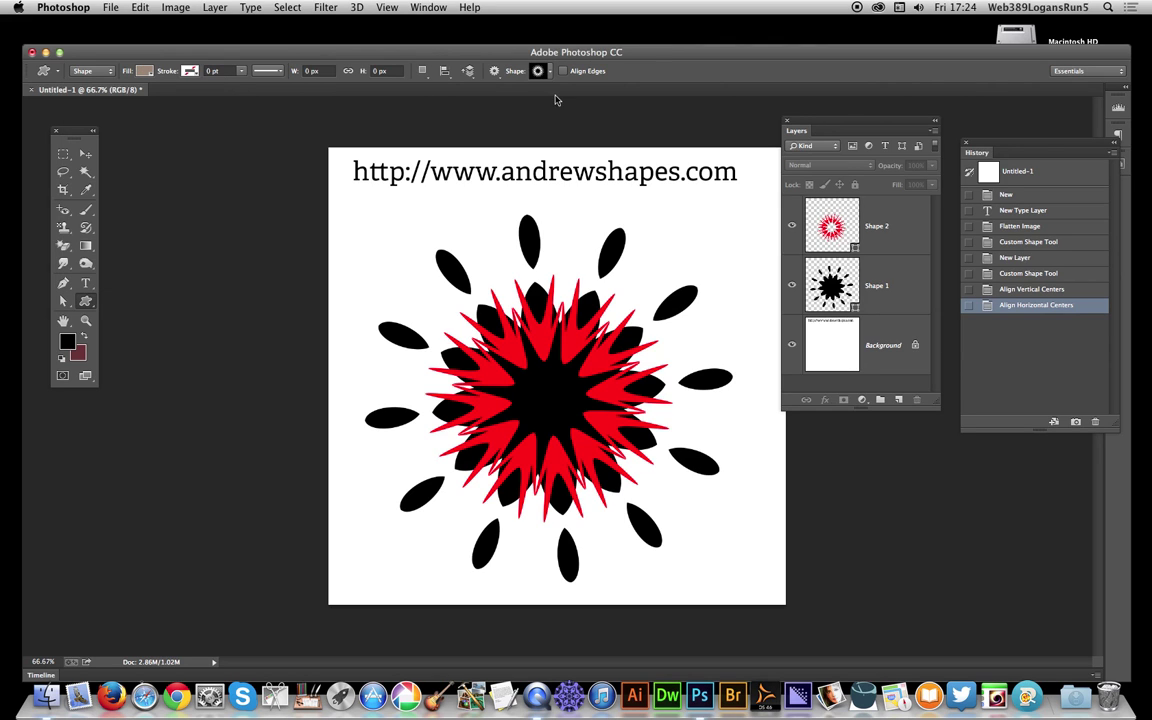
click(540, 71)
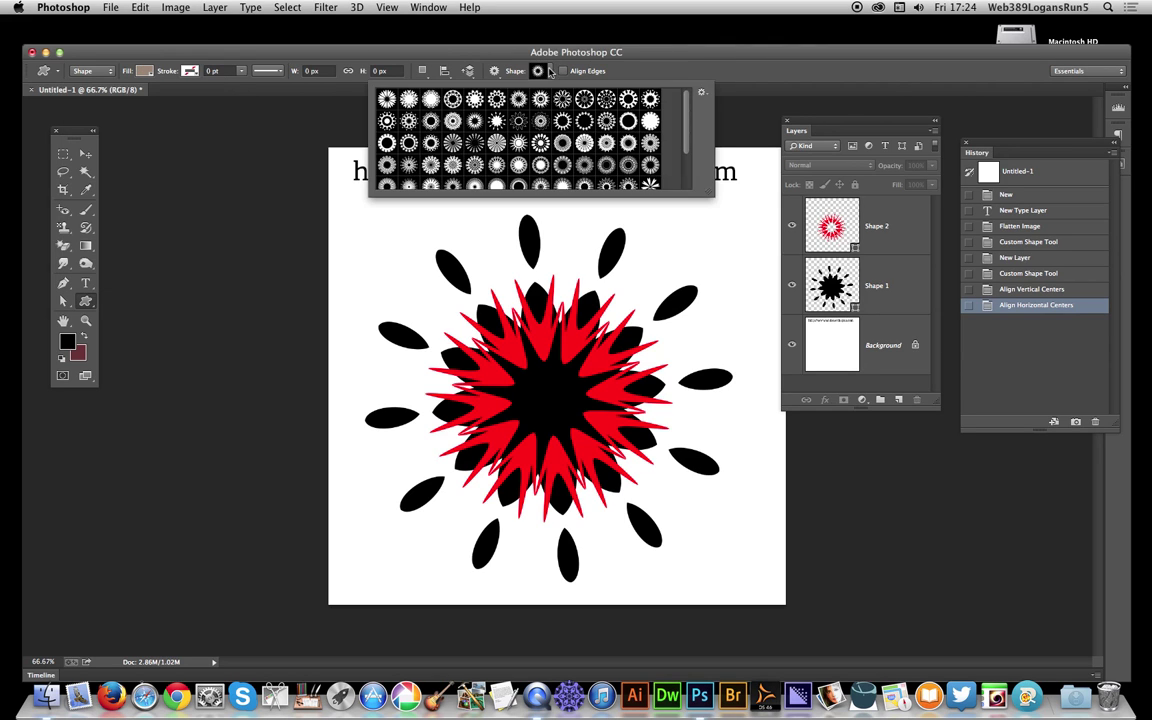
click(606, 143)
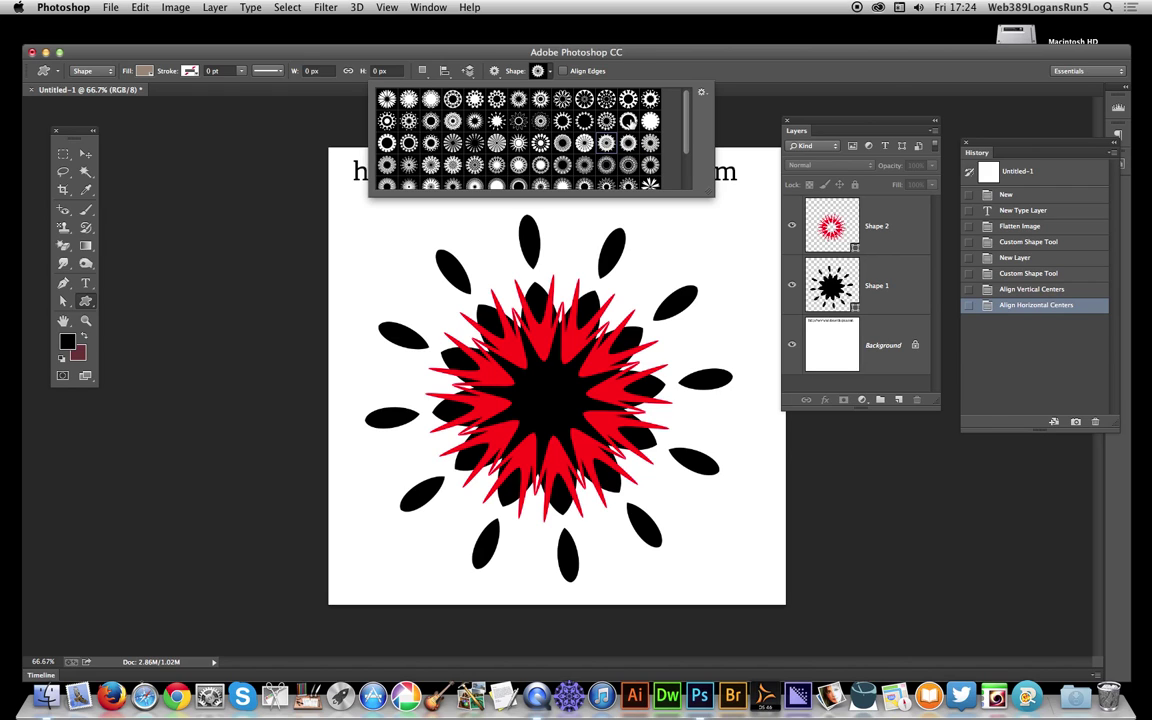
click(628, 120)
drag(540, 390, 740, 548)
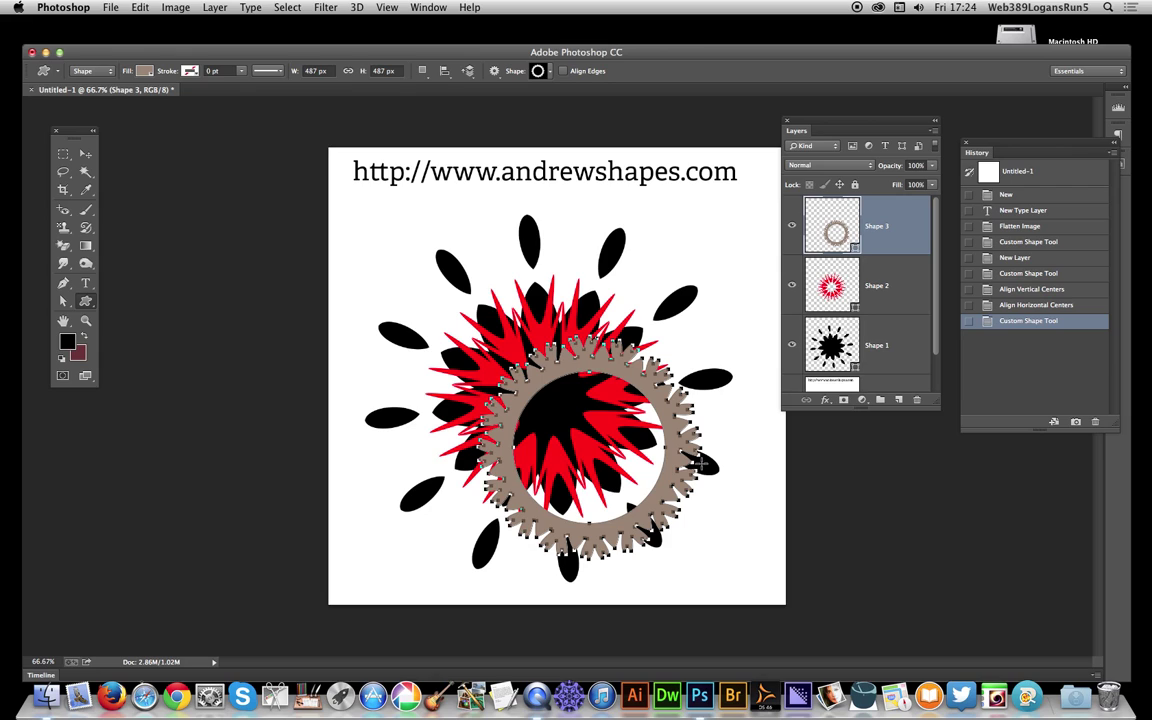
shift+click(801, 321)
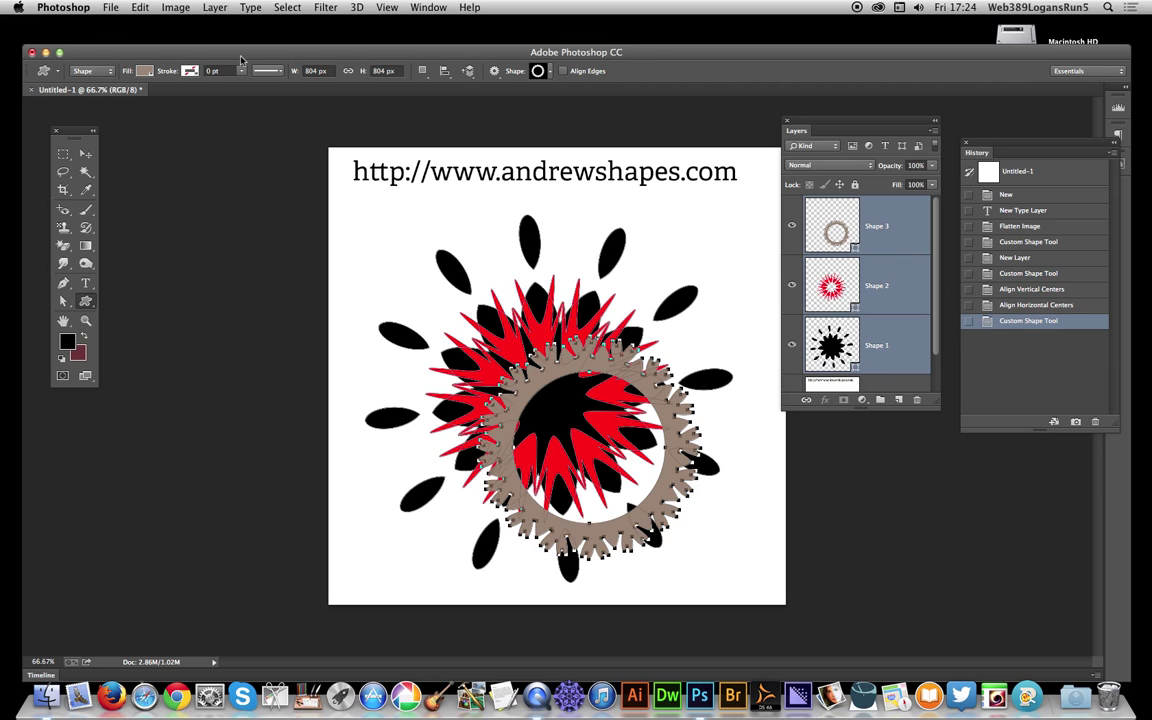
- Align the three shape layers on their vertical and horizontal centres
click(214, 8)
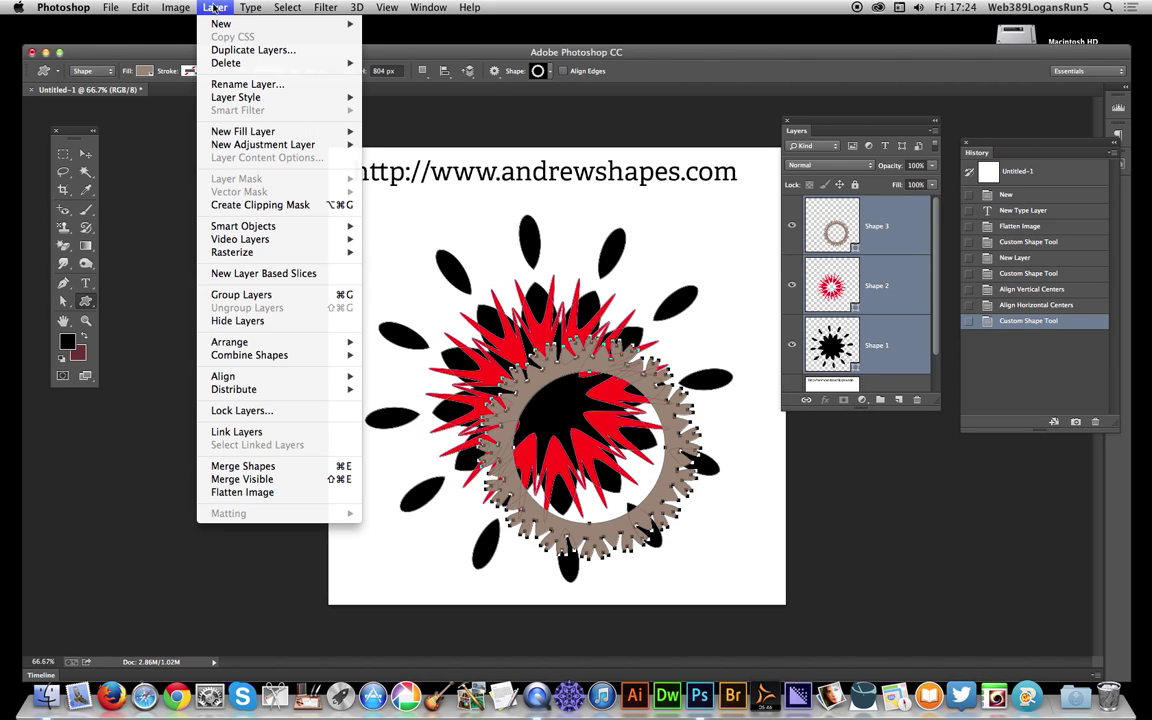
mouse_move(274, 380)
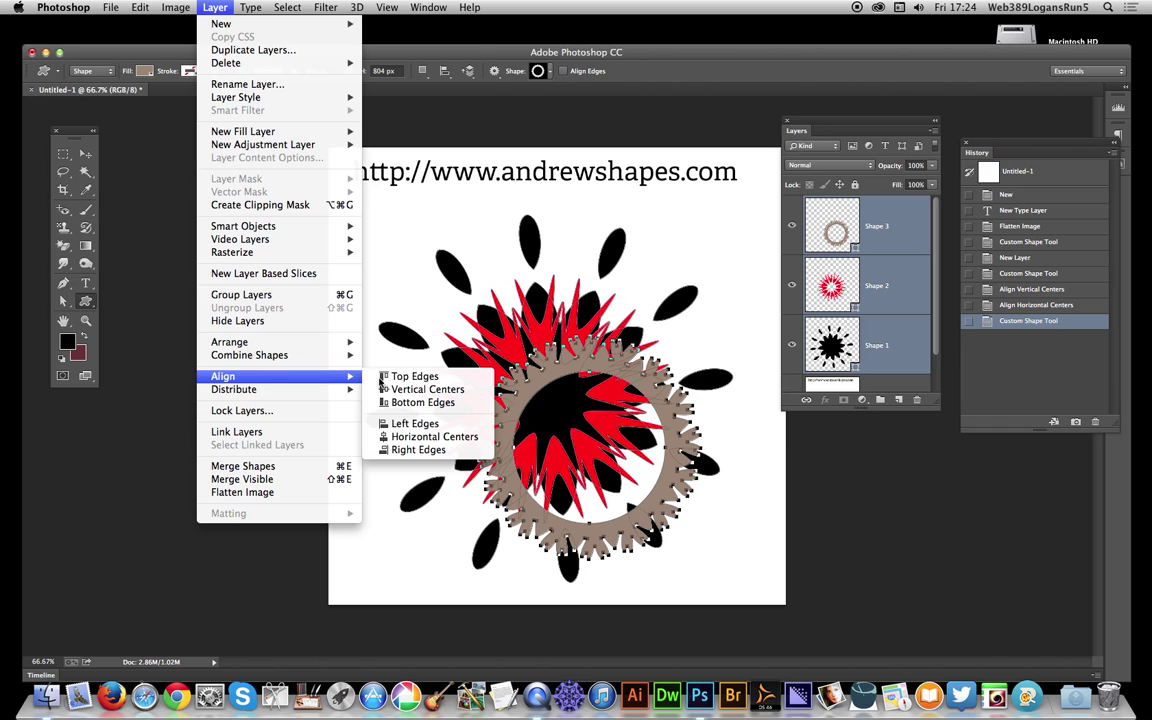
click(421, 392)
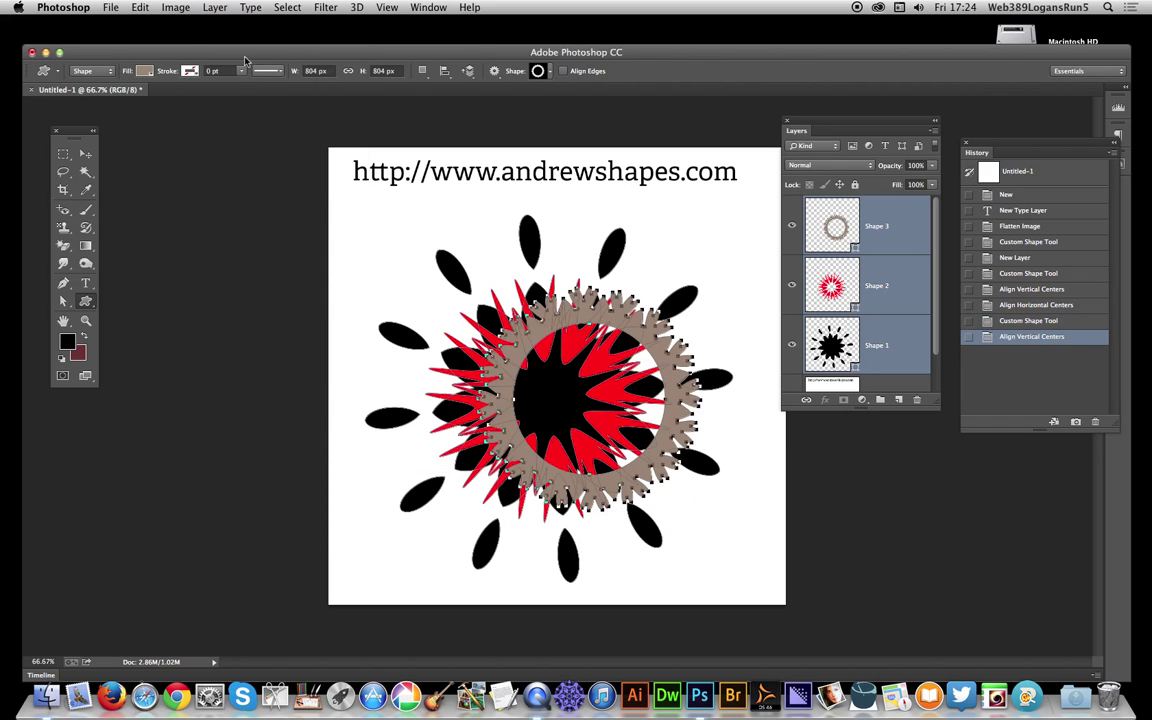
click(168, 7)
mouse_move(205, 12)
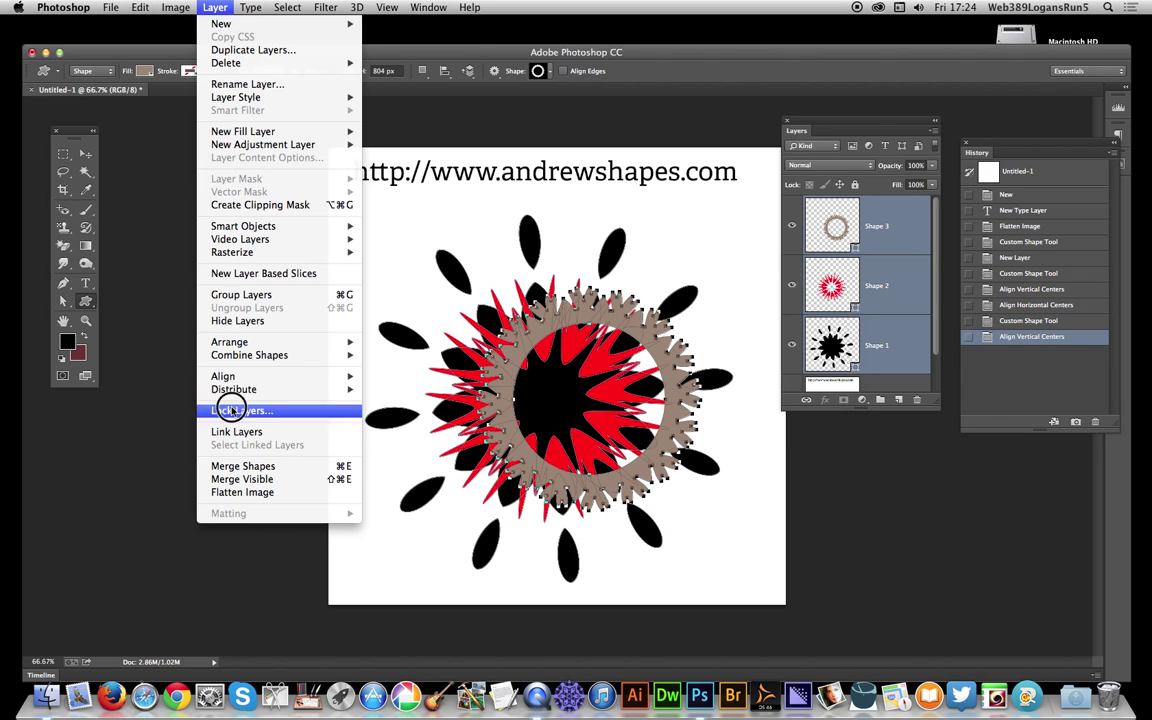
mouse_move(231, 378)
click(412, 438)
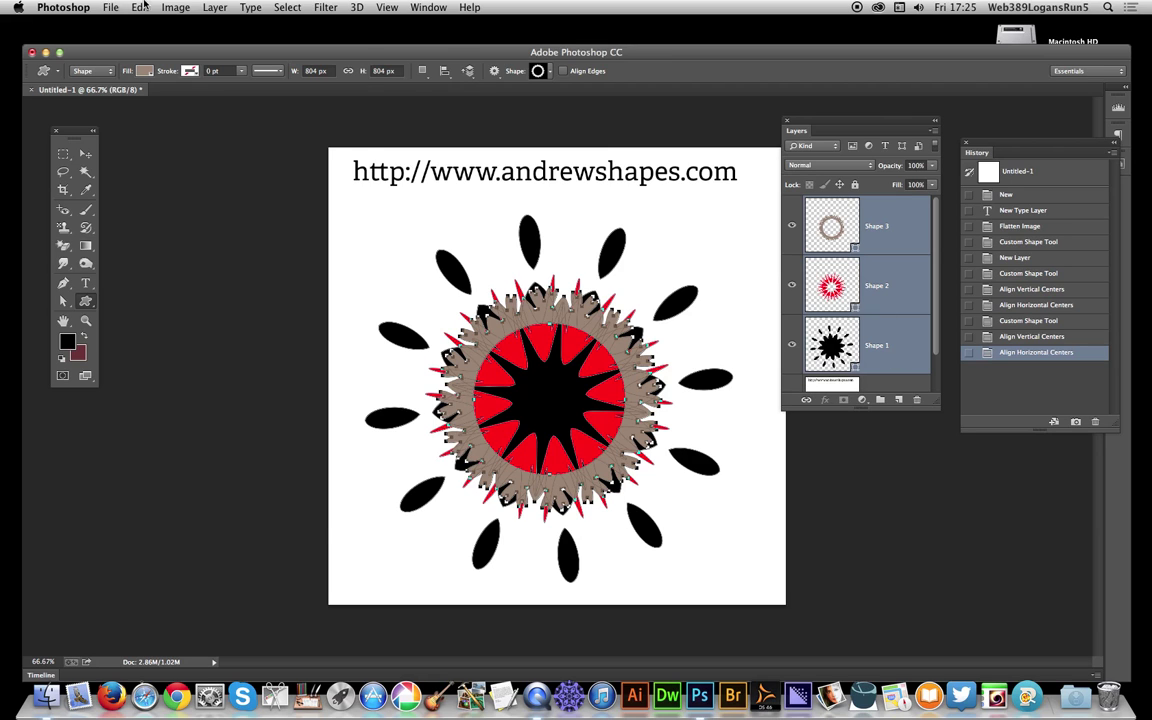
click(213, 8)
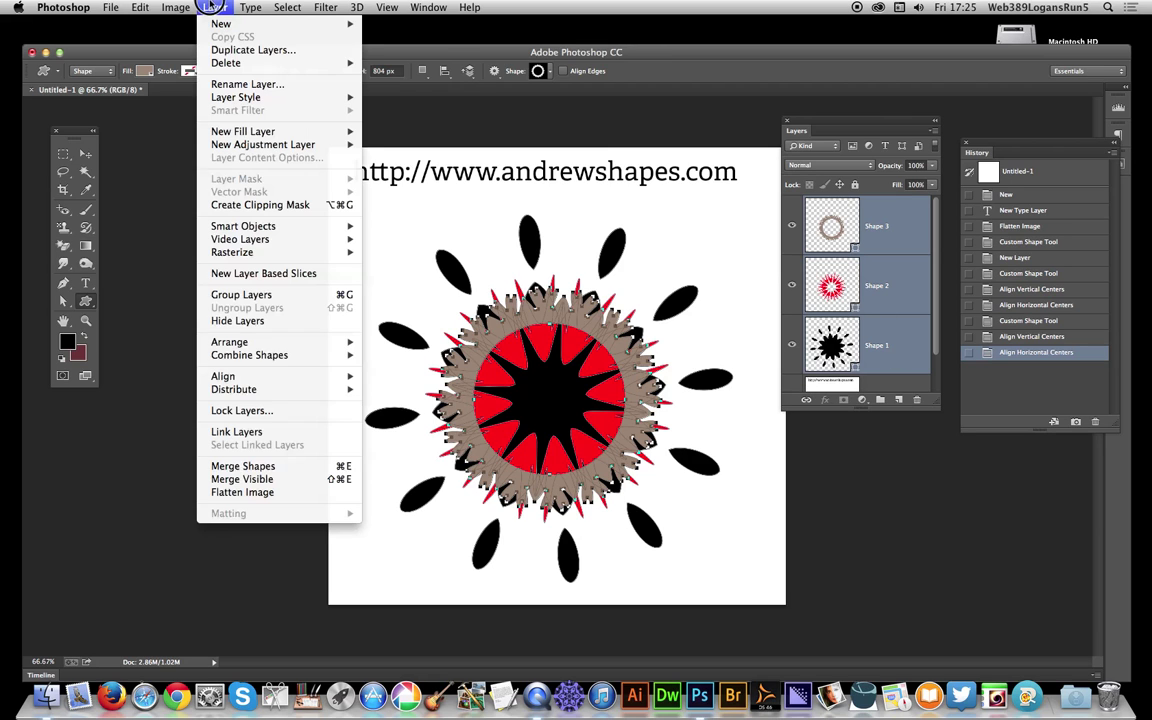
- Flatten the image, marquee-select the design, and save it as a brush preset
click(253, 492)
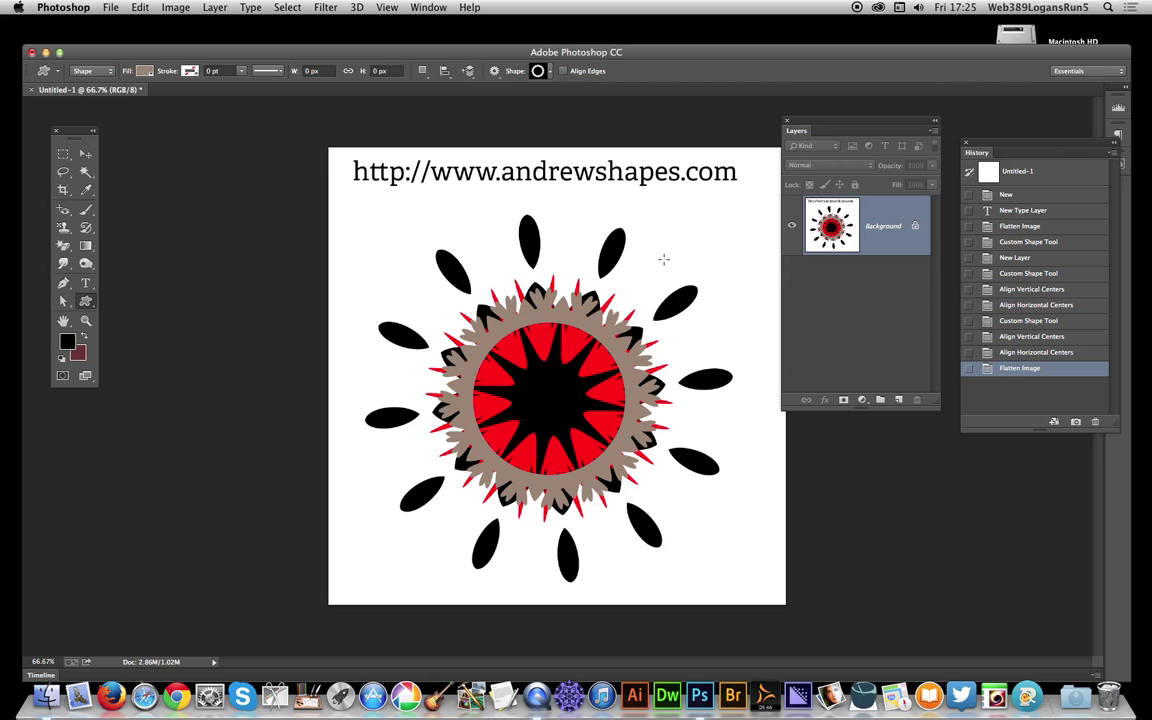
click(63, 155)
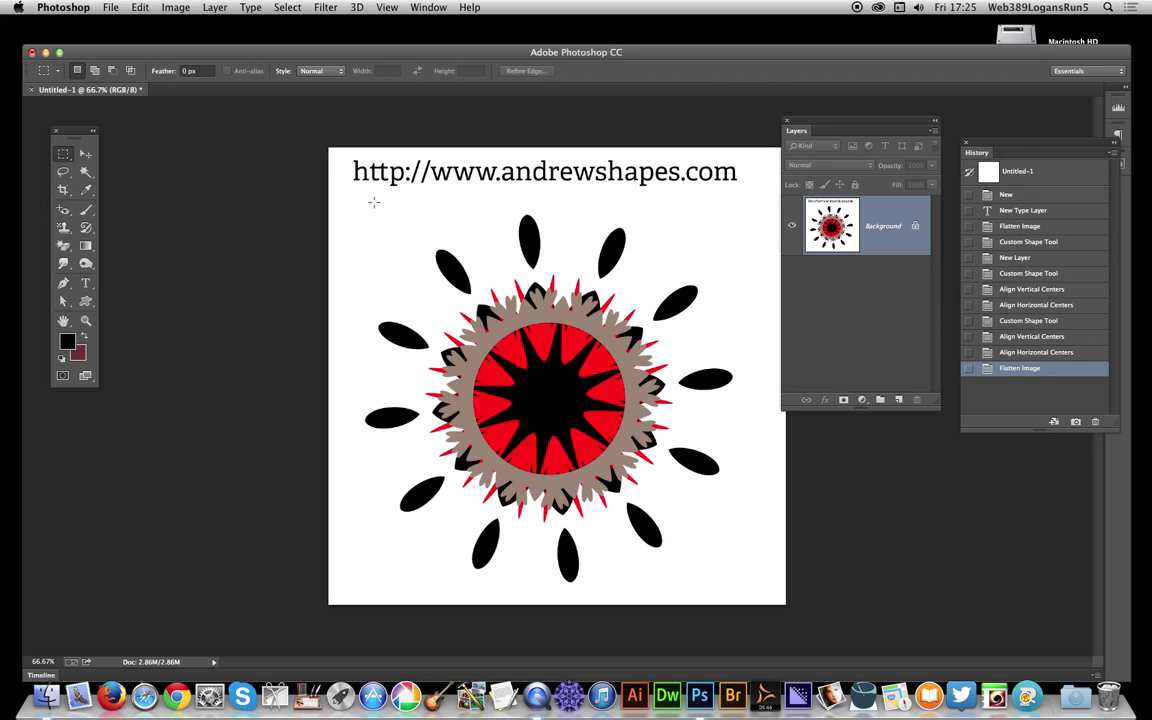
drag(350, 195, 760, 626)
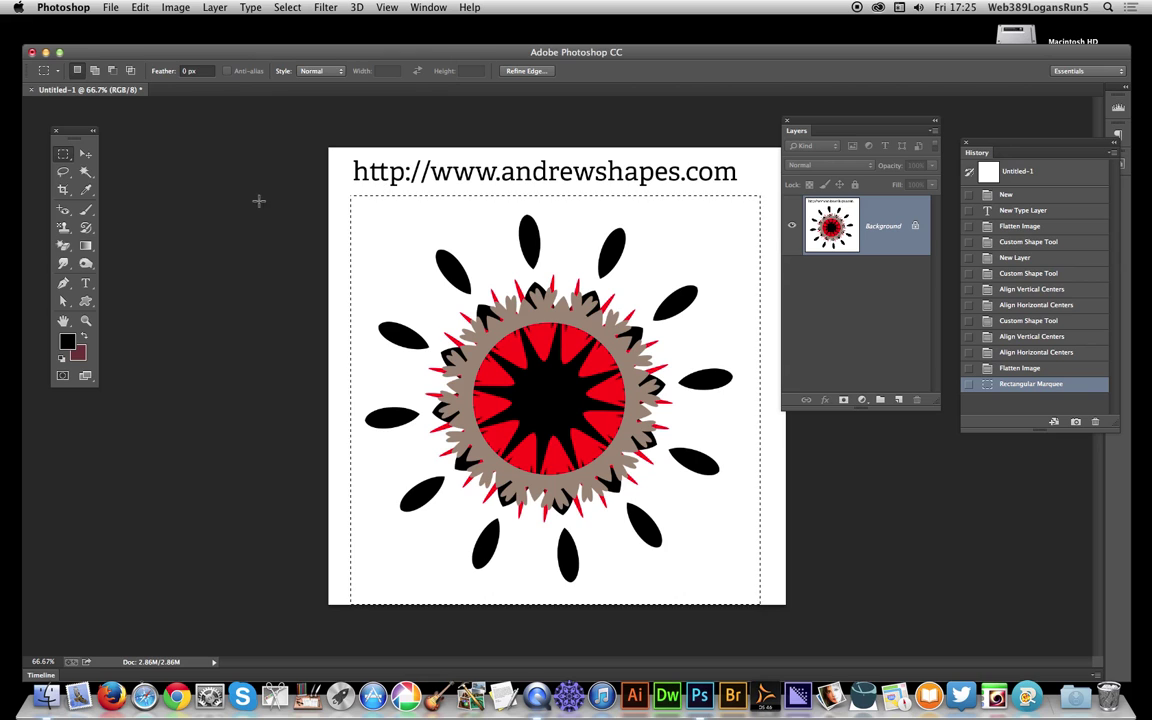
click(140, 7)
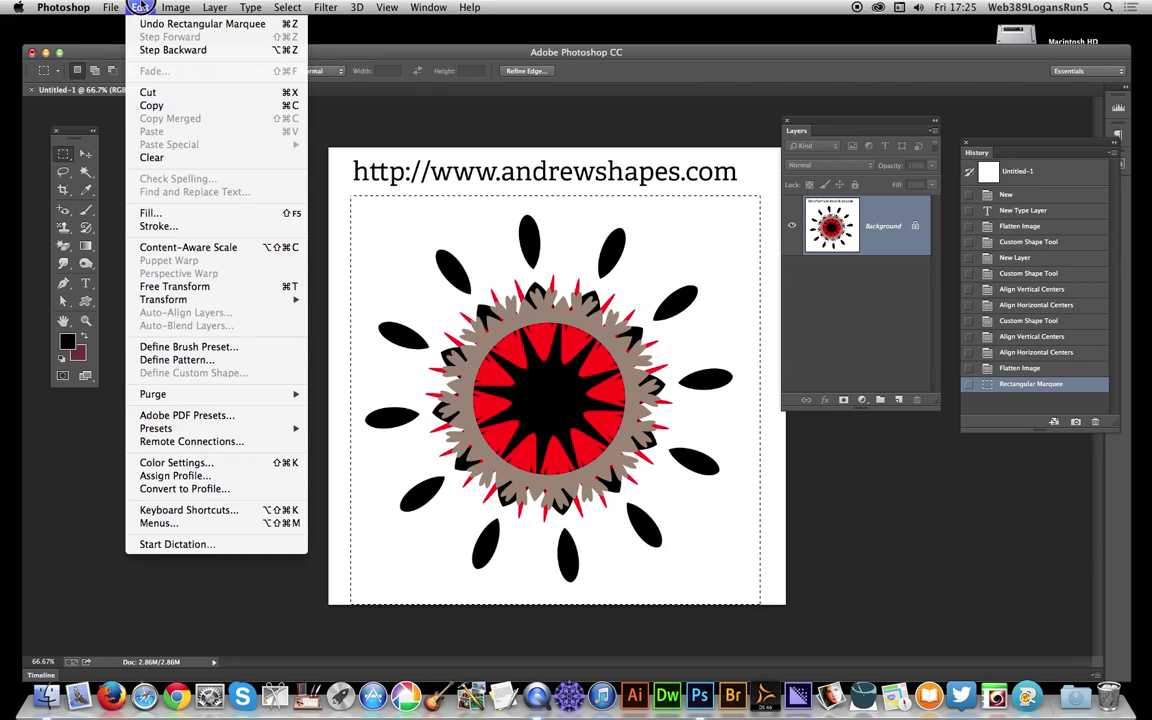
click(190, 346)
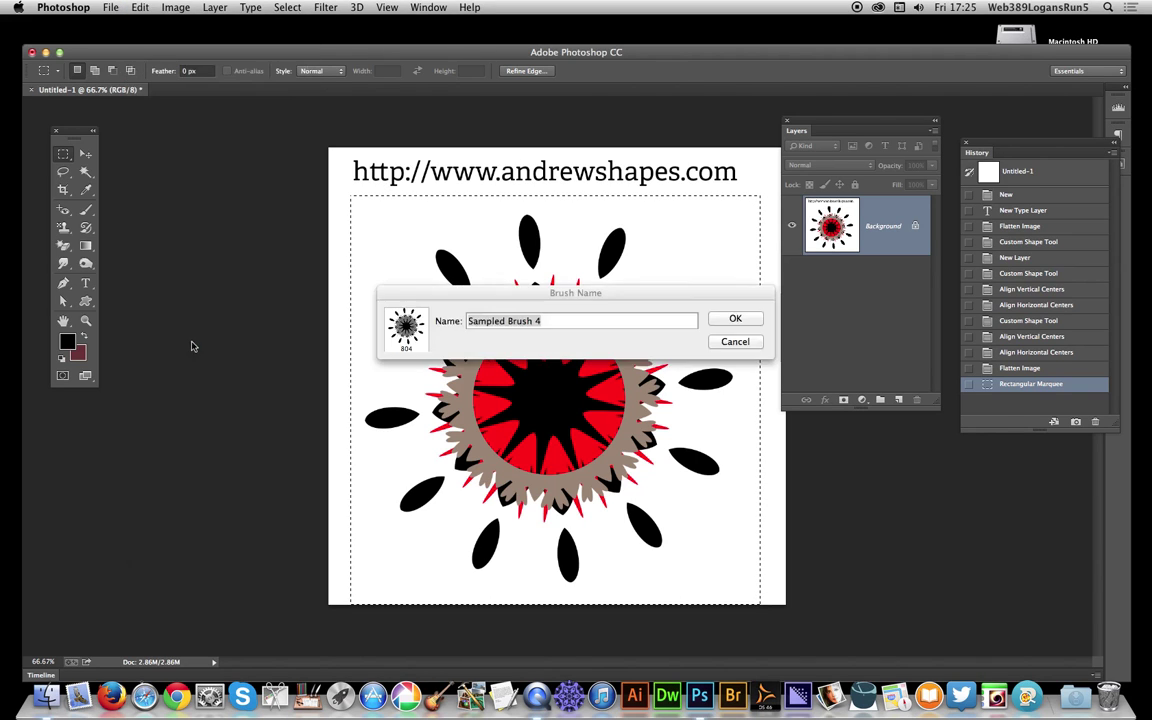
click(737, 319)
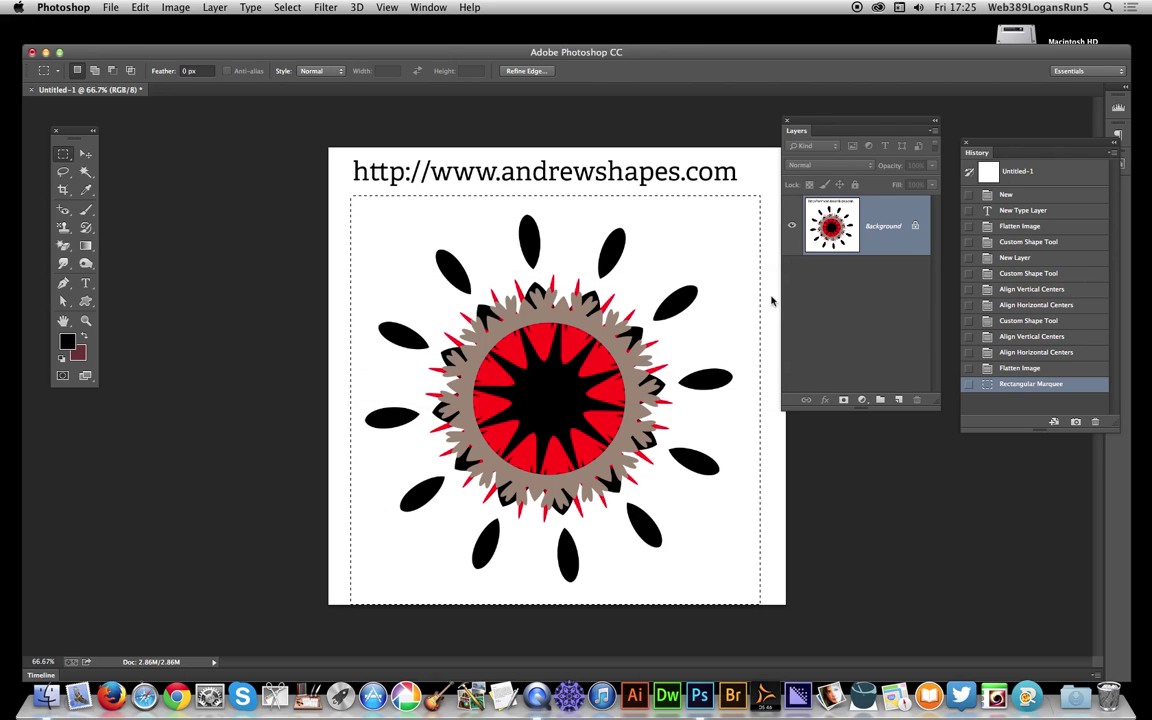
- Revert to the blank URL page in History and pick the new 804 px brush
click(1031, 227)
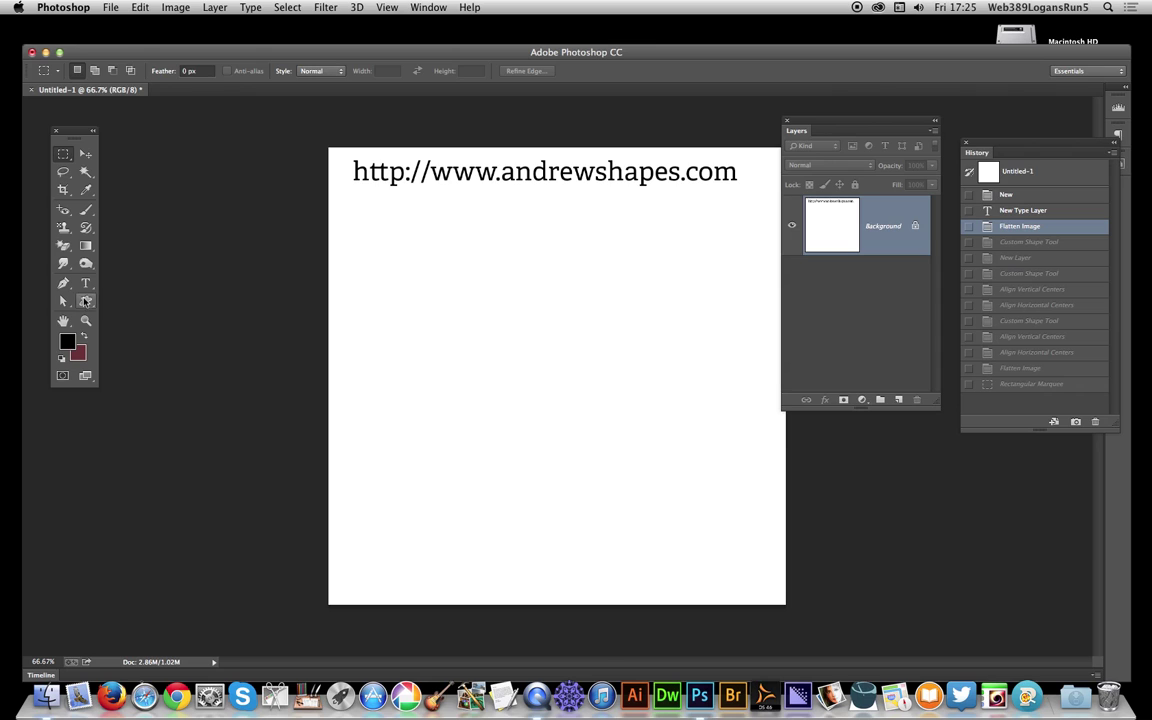
click(86, 210)
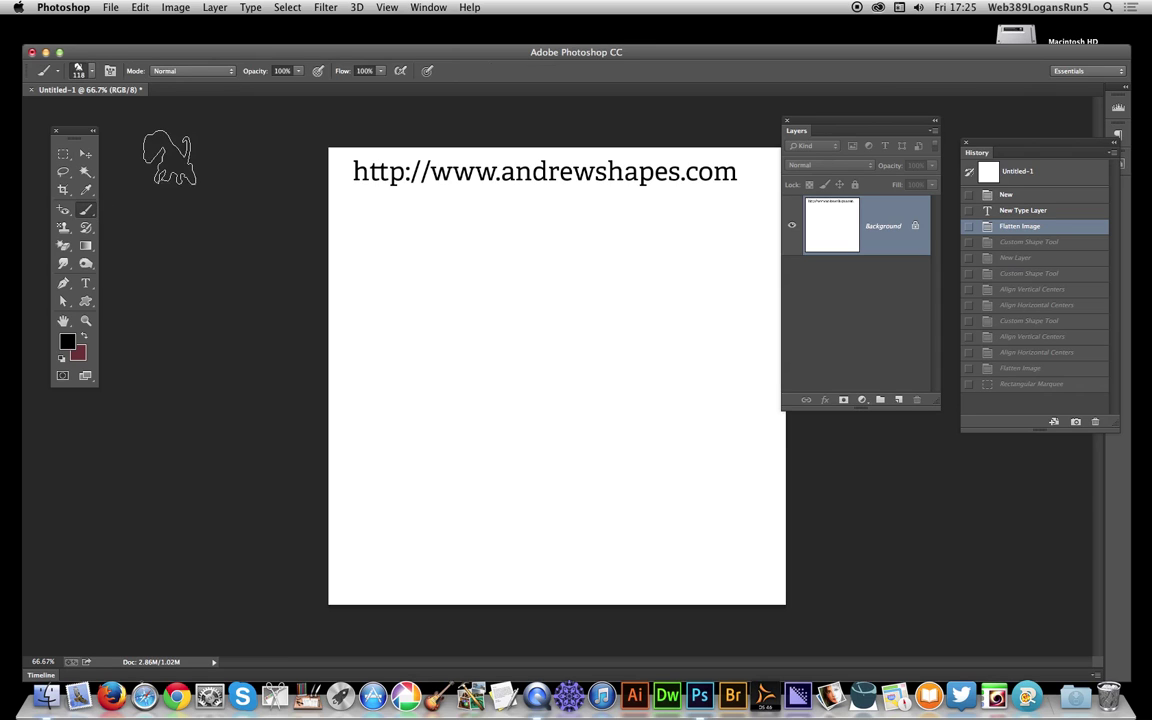
click(91, 73)
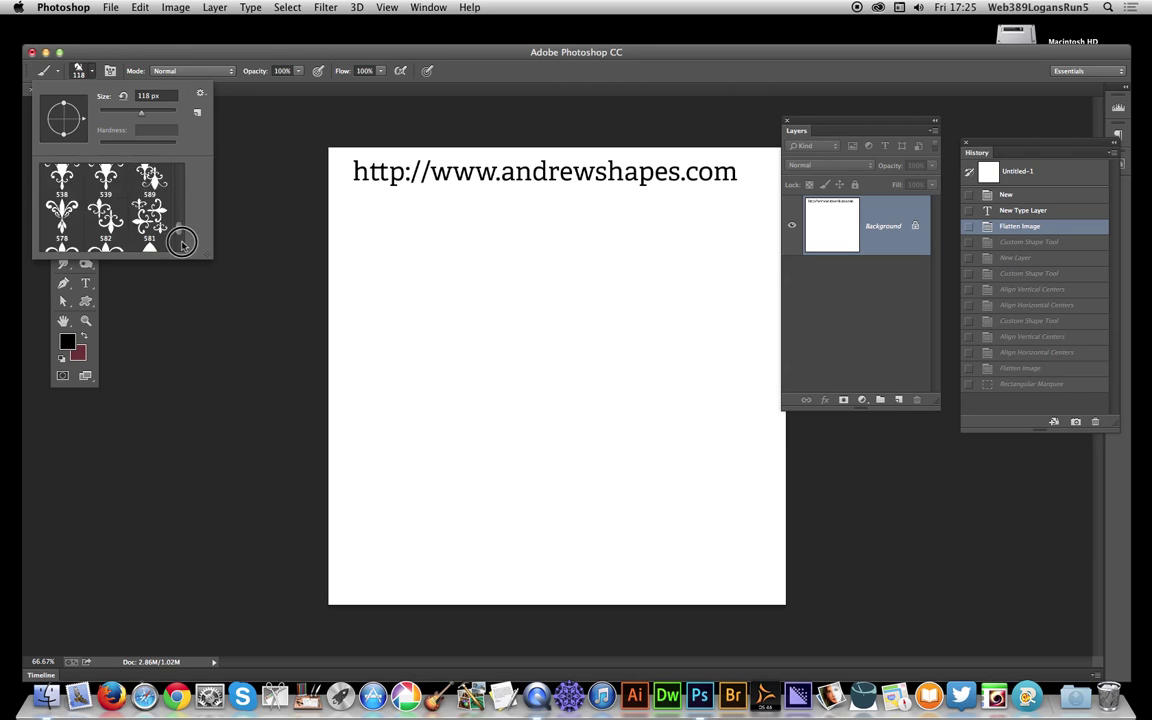
drag(181, 243, 183, 259)
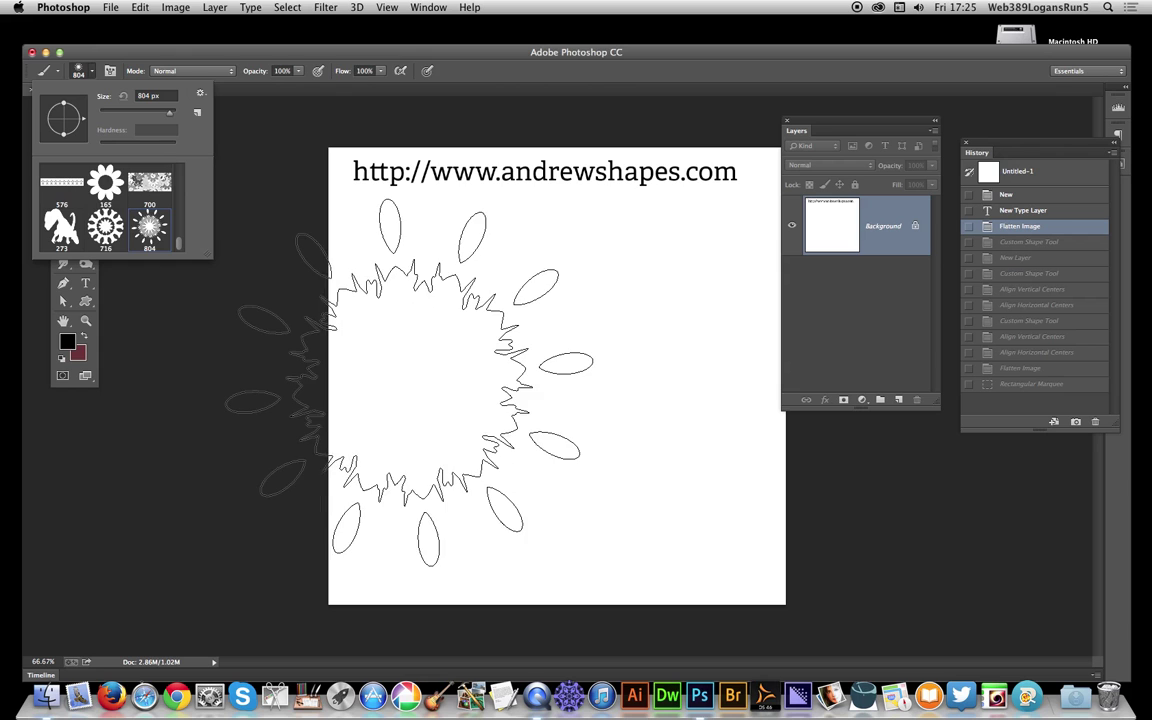
click(410, 382)
- Stamp the flower brush five times: left, right, bottom centre, lower left and centre
click(410, 382)
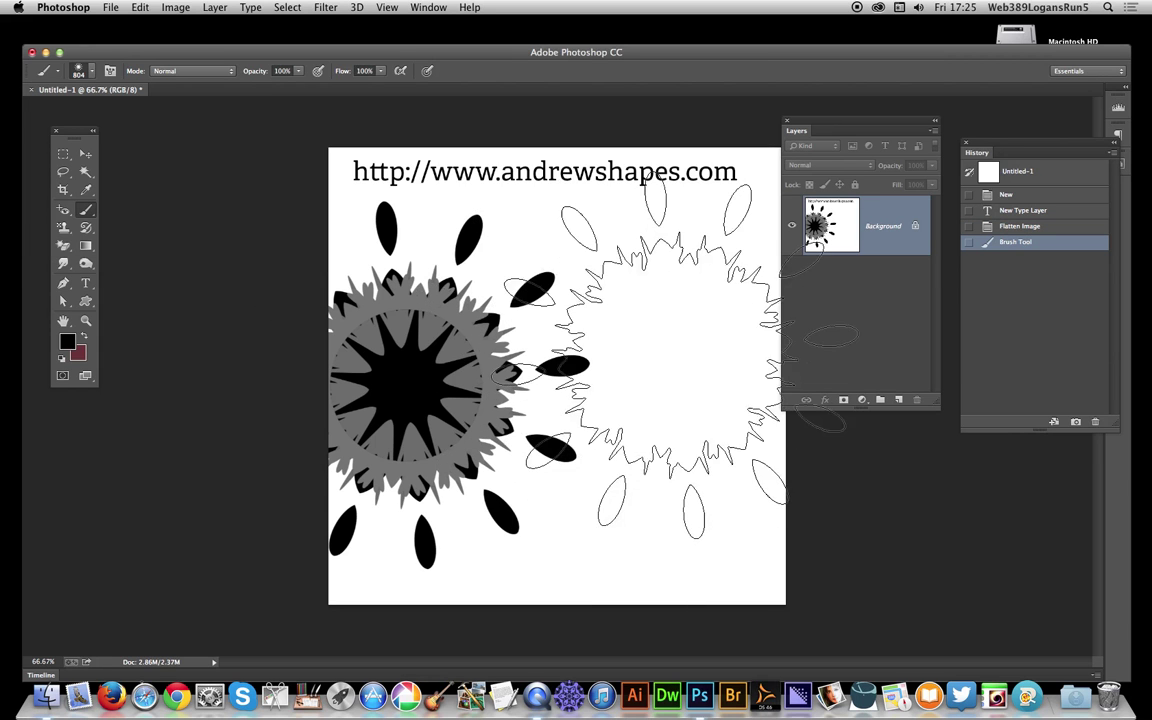
click(718, 376)
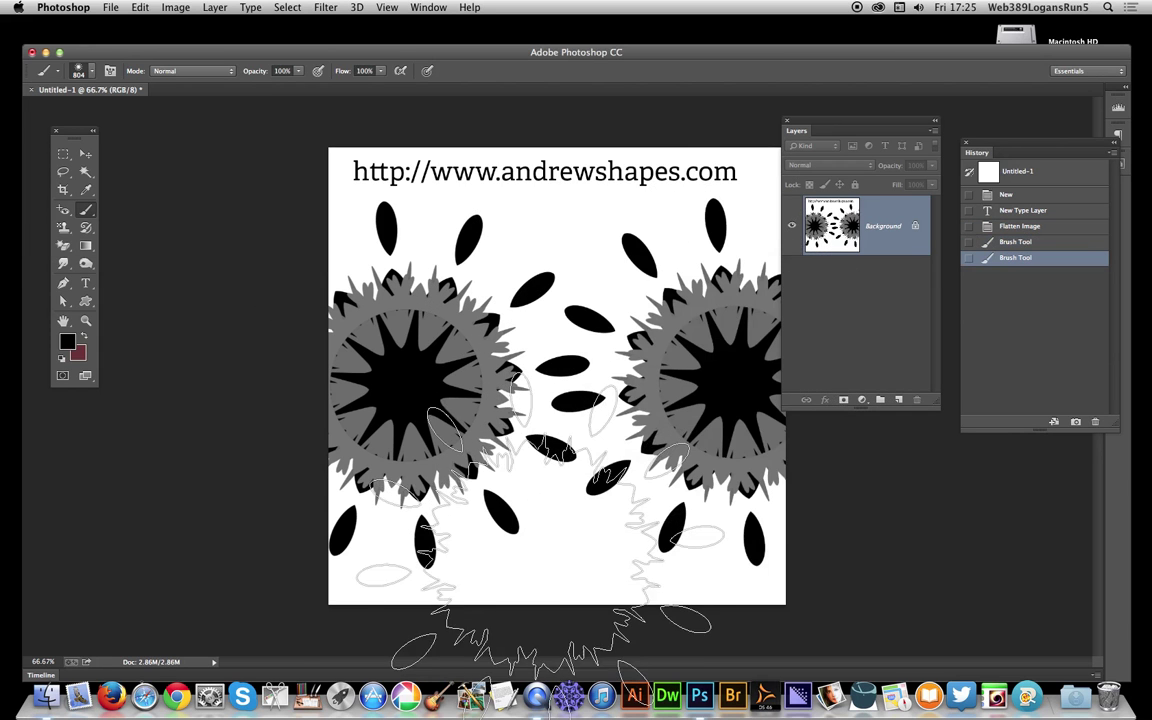
click(553, 520)
click(285, 505)
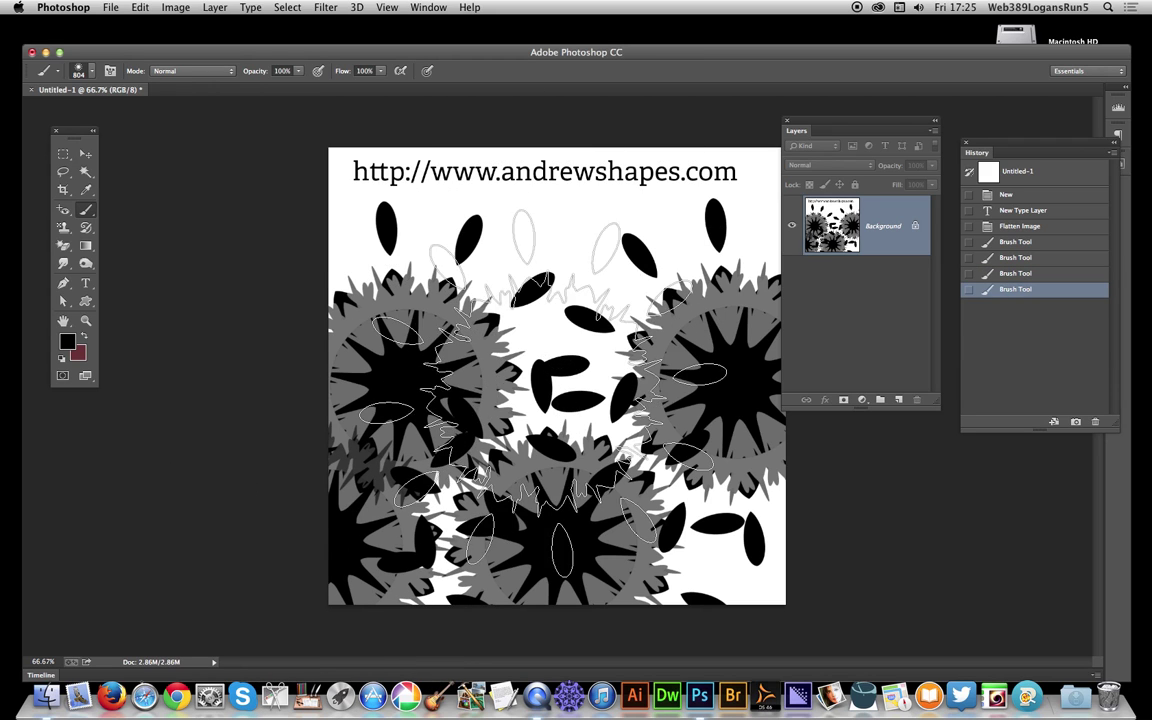
click(545, 390)
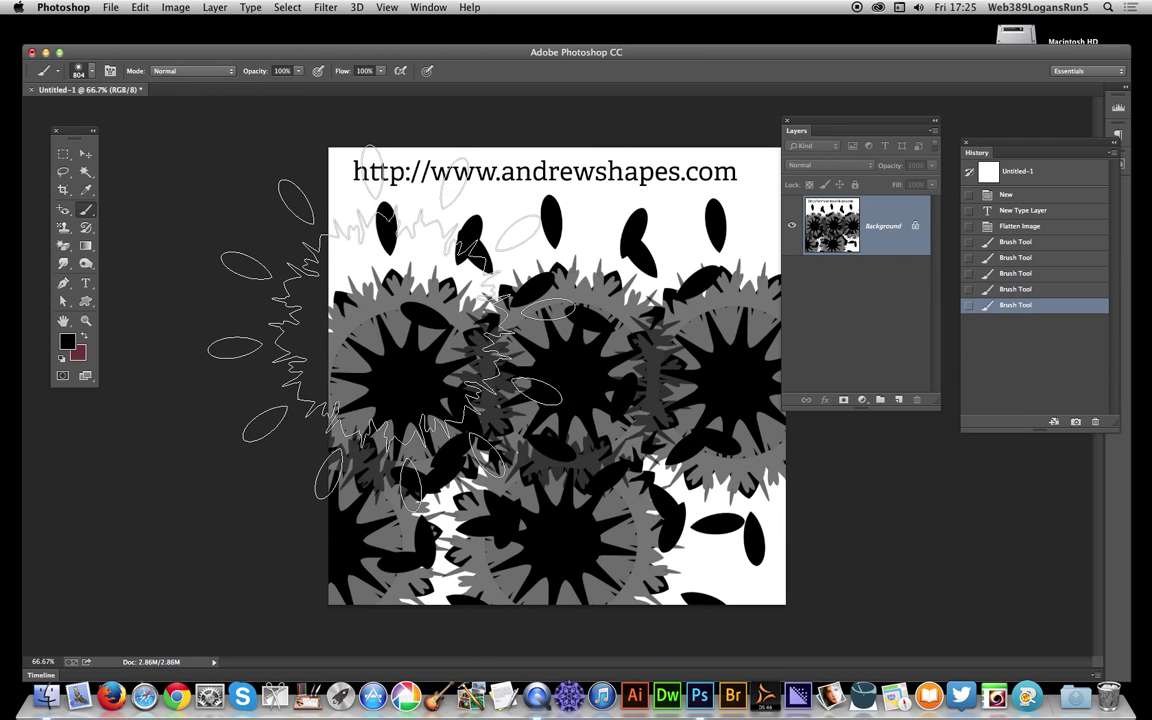